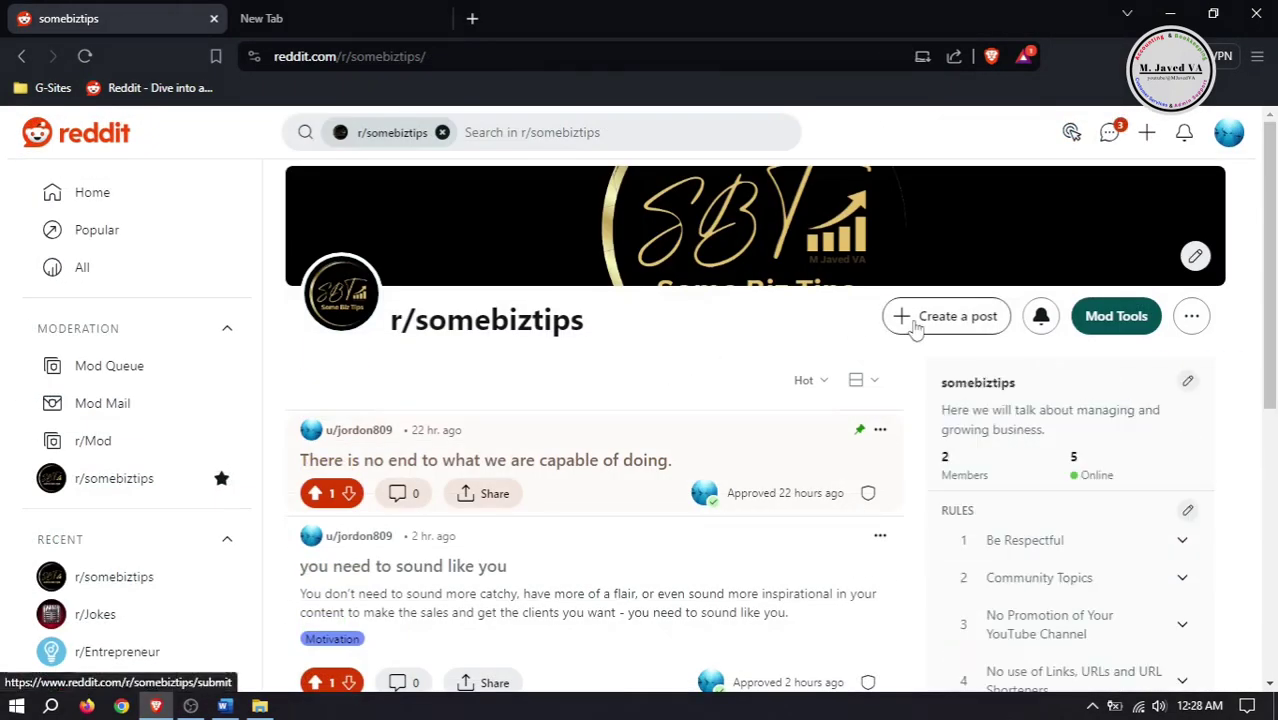
Scroll the r/somebiztips feed down until the sidebar rules and moderators are visible.
{"action": "scroll", "coordinate": [1268, 318], "scroll_direction": "down", "scroll_amount": 2}
{"action": "scroll", "coordinate": [1226, 274], "scroll_direction": "down", "scroll_amount": 2}
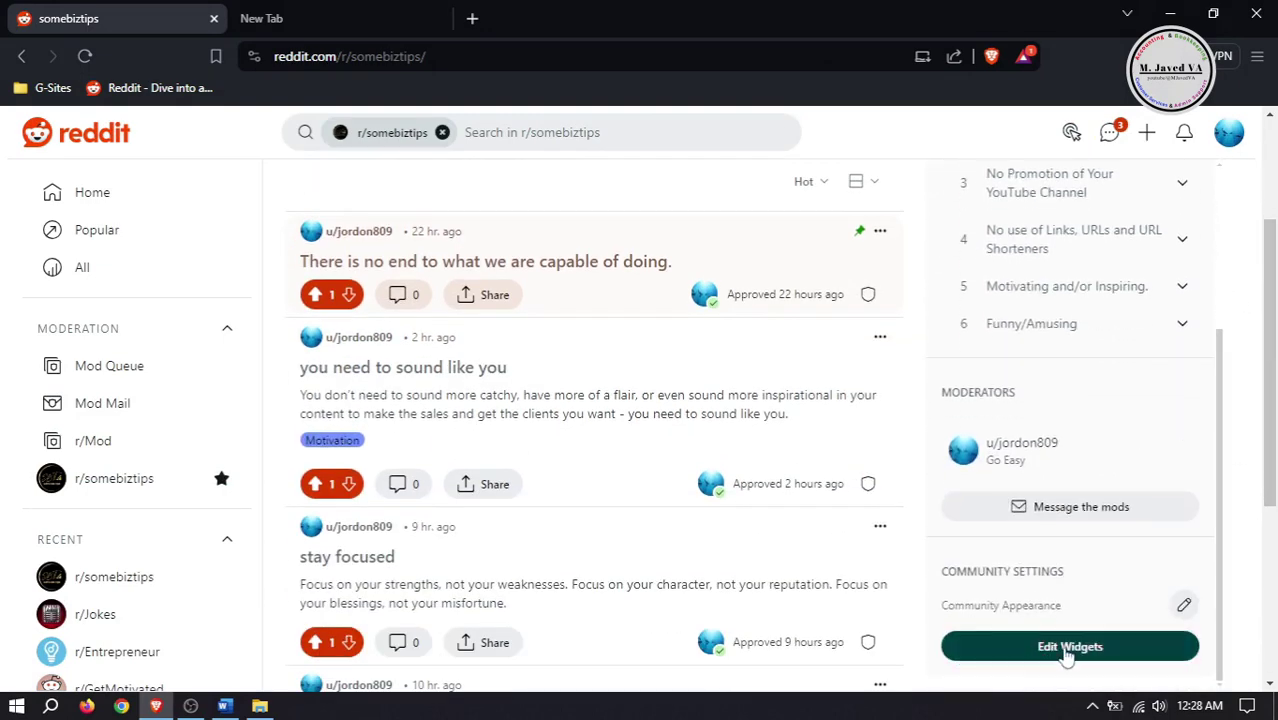
{"action": "left_click", "coordinate": [1055, 655]}
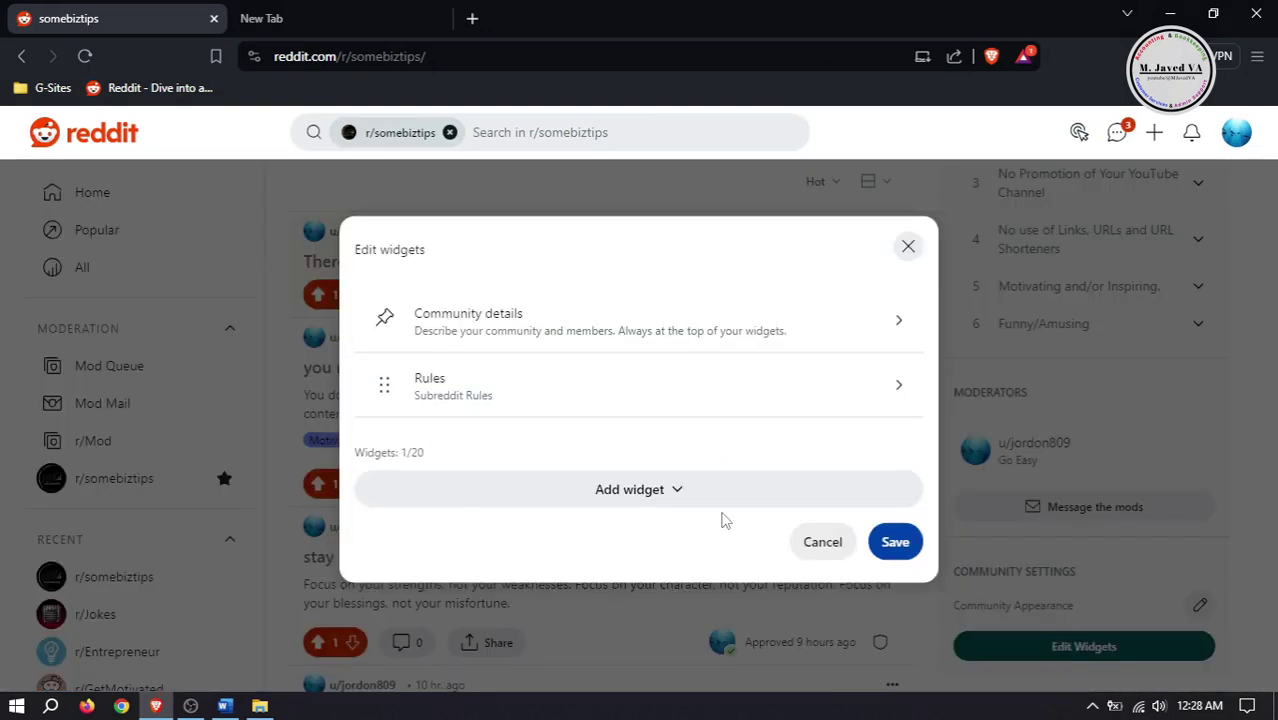
{"action": "left_click", "coordinate": [614, 495]}
{"action": "scroll", "coordinate": [828, 342], "scroll_direction": "down", "scroll_amount": 3}
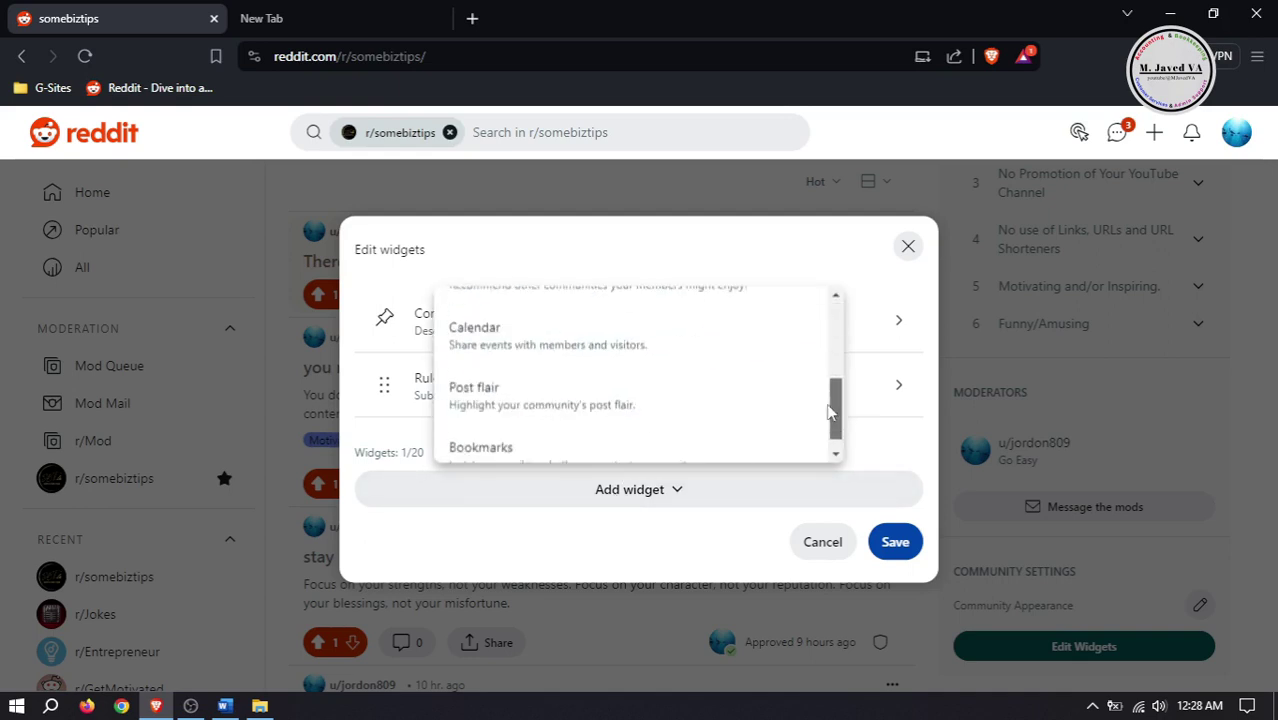
{"action": "left_click", "coordinate": [530, 392]}
{"action": "left_click", "coordinate": [448, 476]}
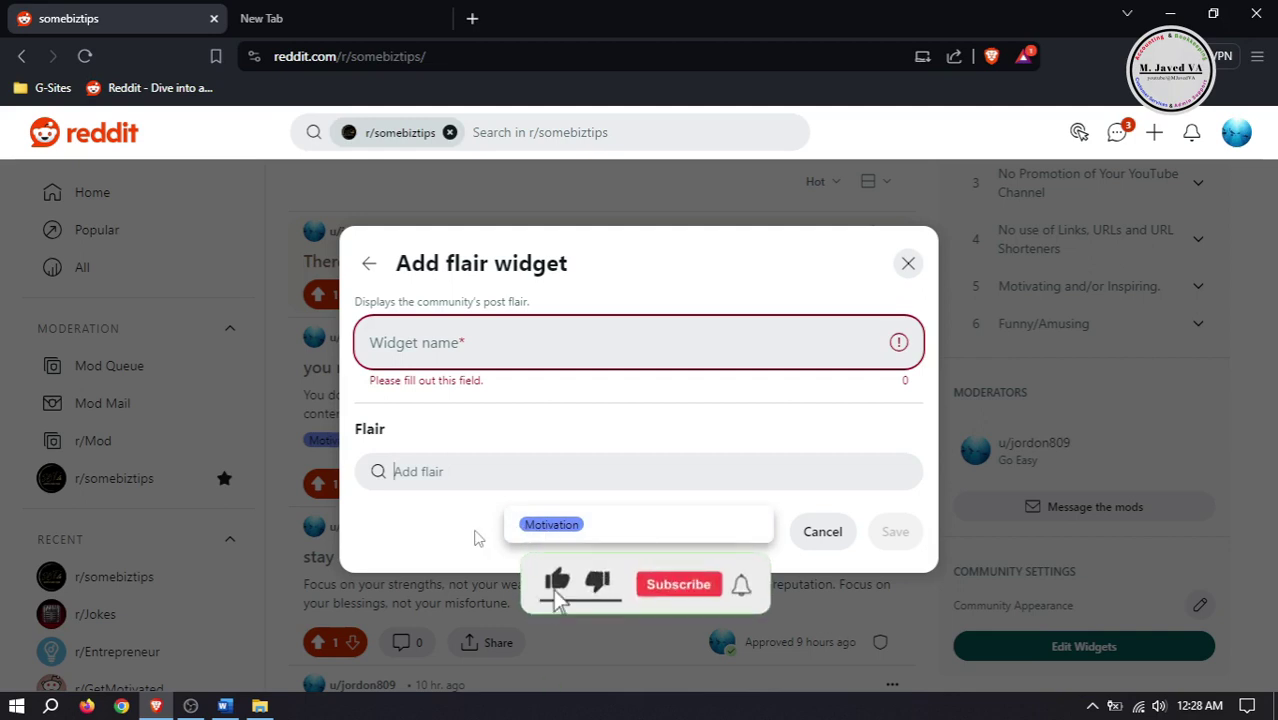
{"action": "left_click", "coordinate": [478, 538]}
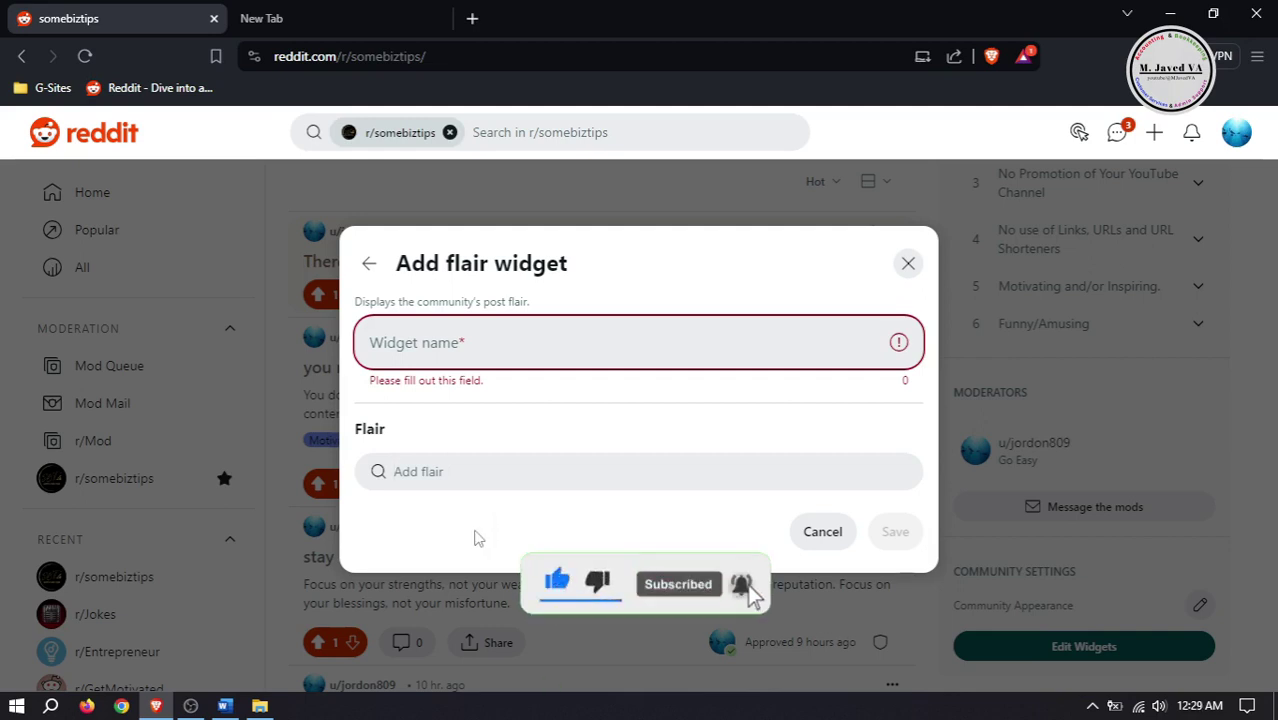
{"action": "left_click", "coordinate": [908, 265]}
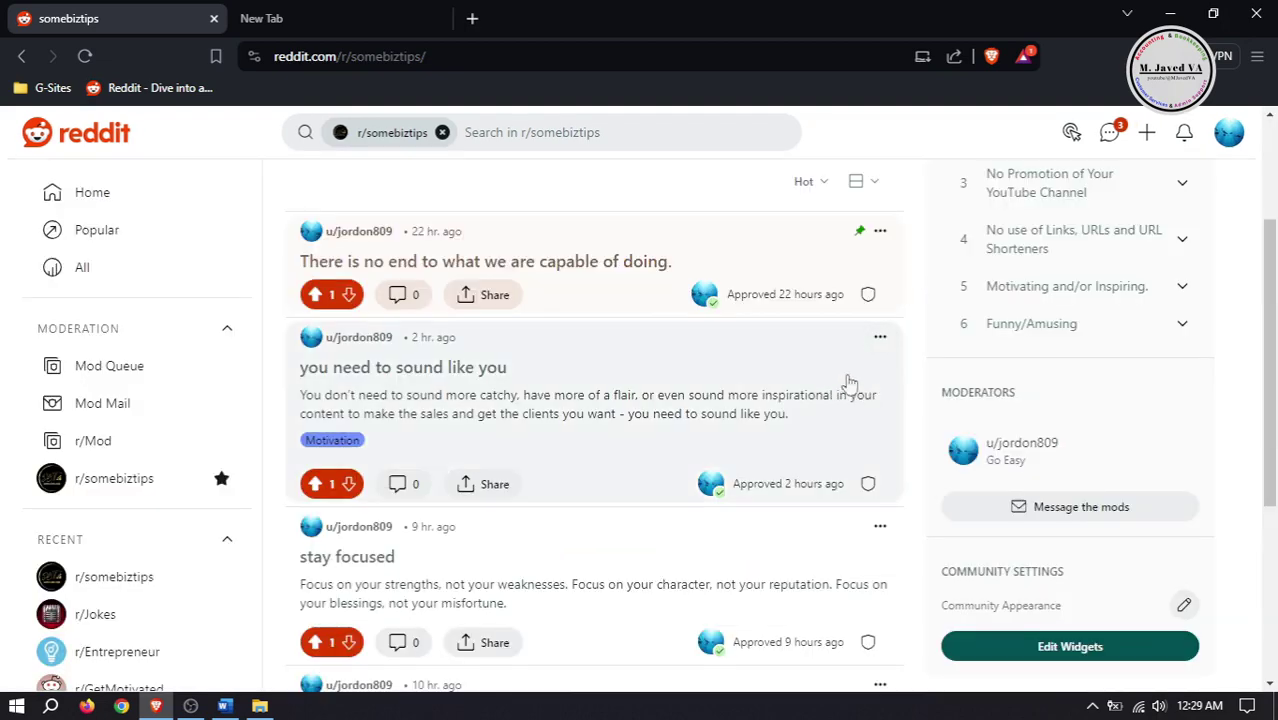
Open Mod Tools and go to the Post Flair page under Content.
{"action": "scroll", "coordinate": [1226, 410], "scroll_direction": "up", "scroll_amount": 2}
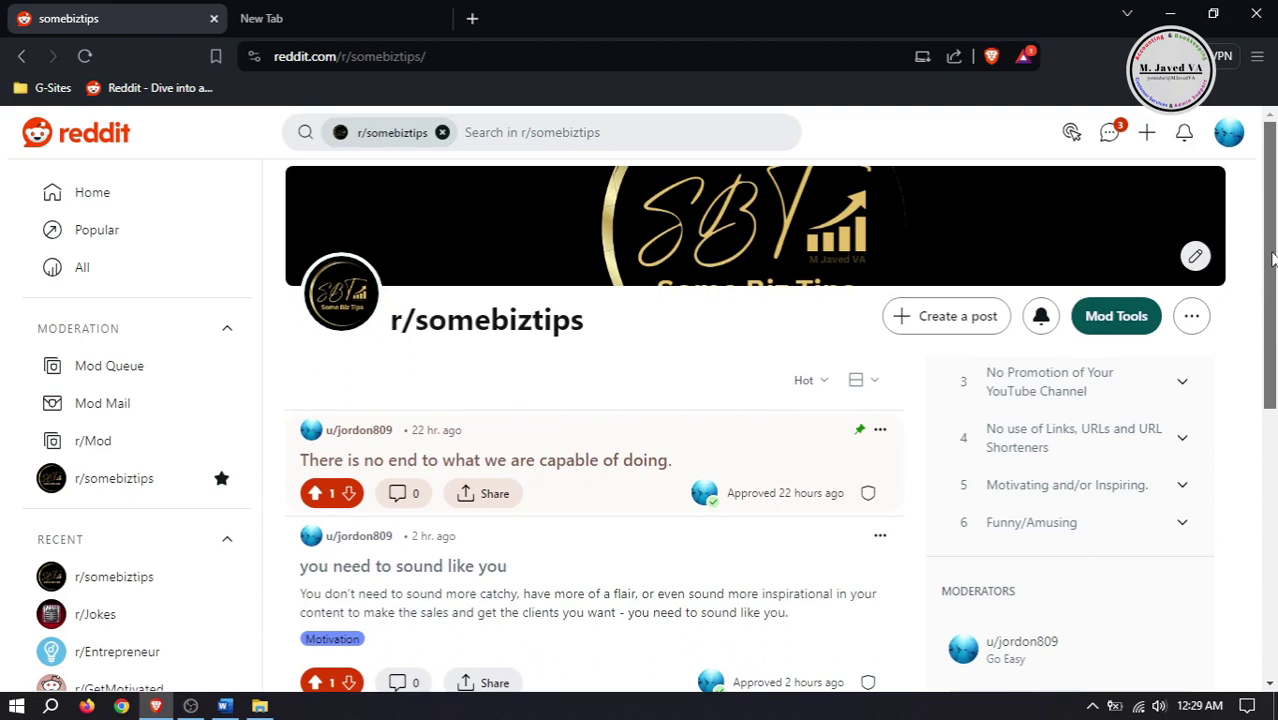
{"action": "left_click", "coordinate": [1116, 316]}
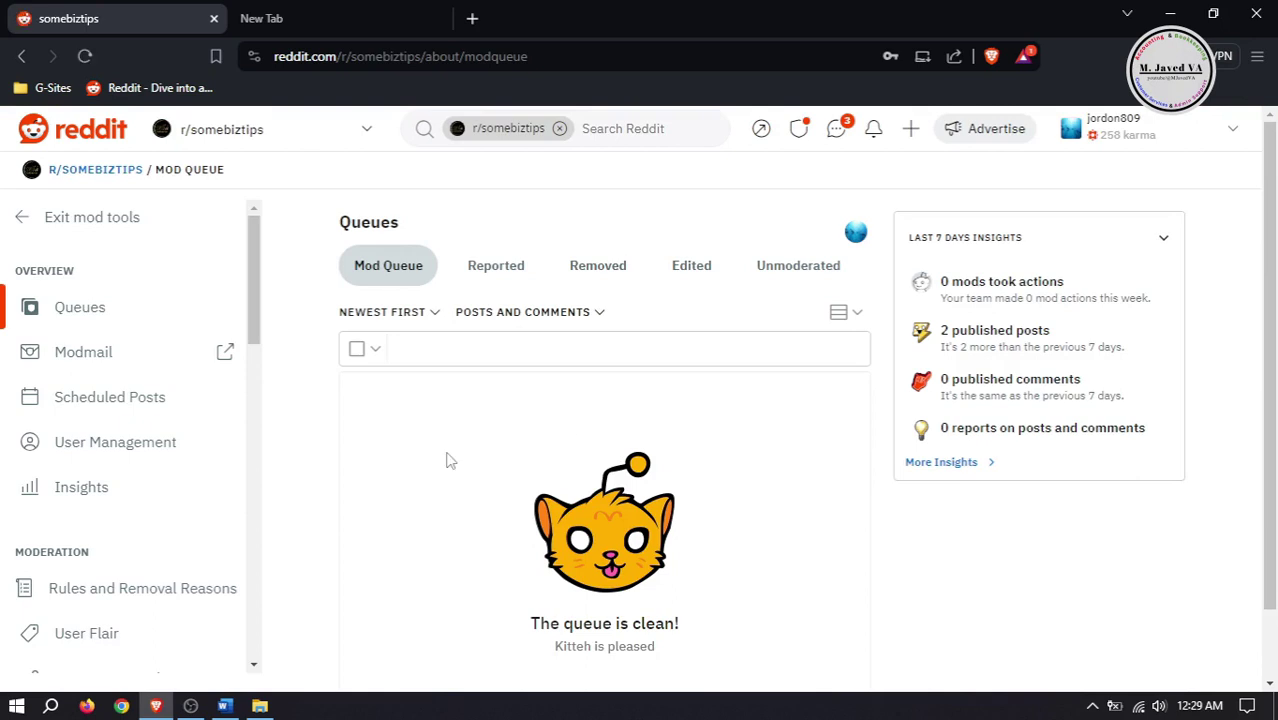
{"action": "left_click_drag", "start_coordinate": [257, 272], "coordinate": [265, 423]}
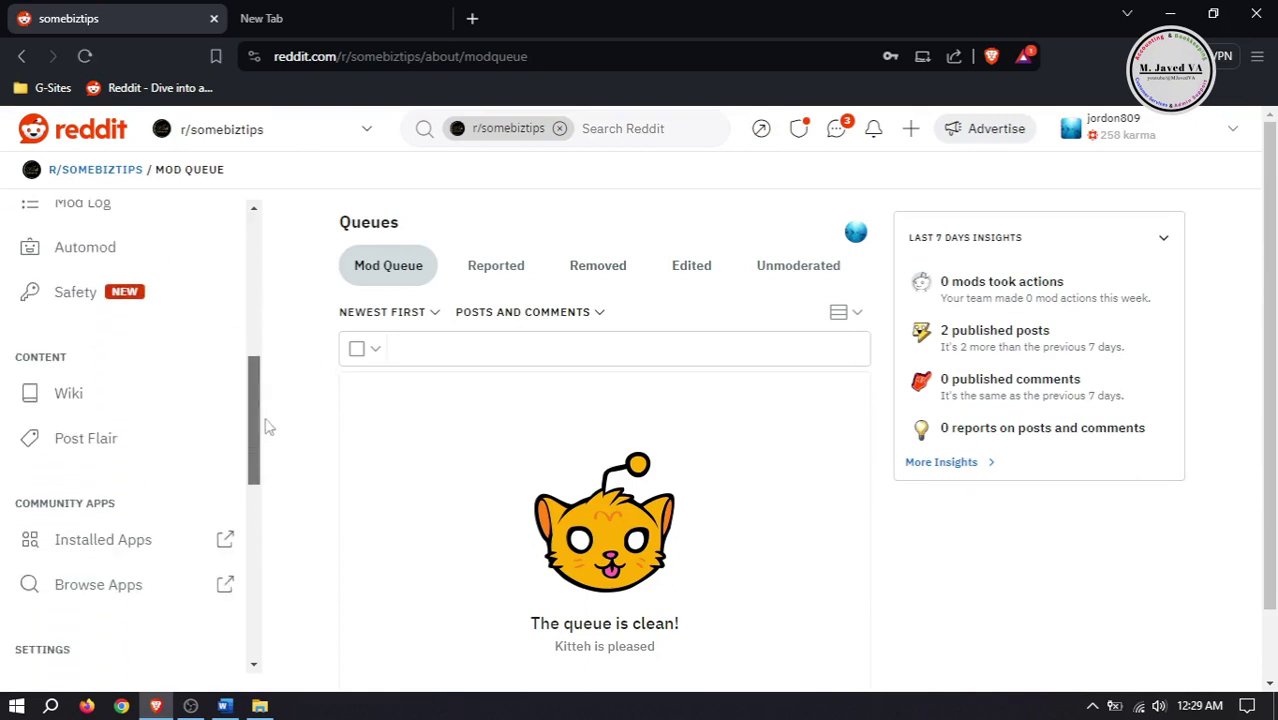
{"action": "scroll", "coordinate": [137, 337], "scroll_direction": "down", "scroll_amount": 2}
{"action": "left_click", "coordinate": [104, 341]}
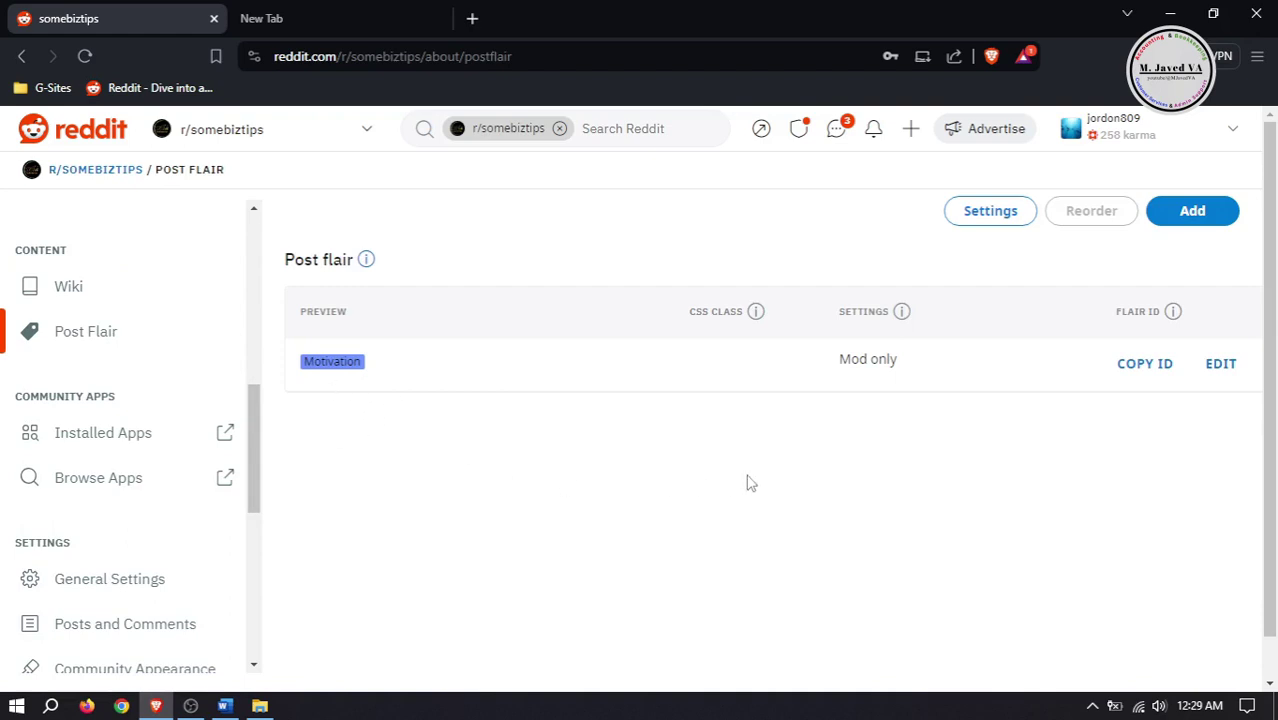
Add a new post flair with text 'QuickBooks' and a grey background.
{"action": "left_click", "coordinate": [1188, 214]}
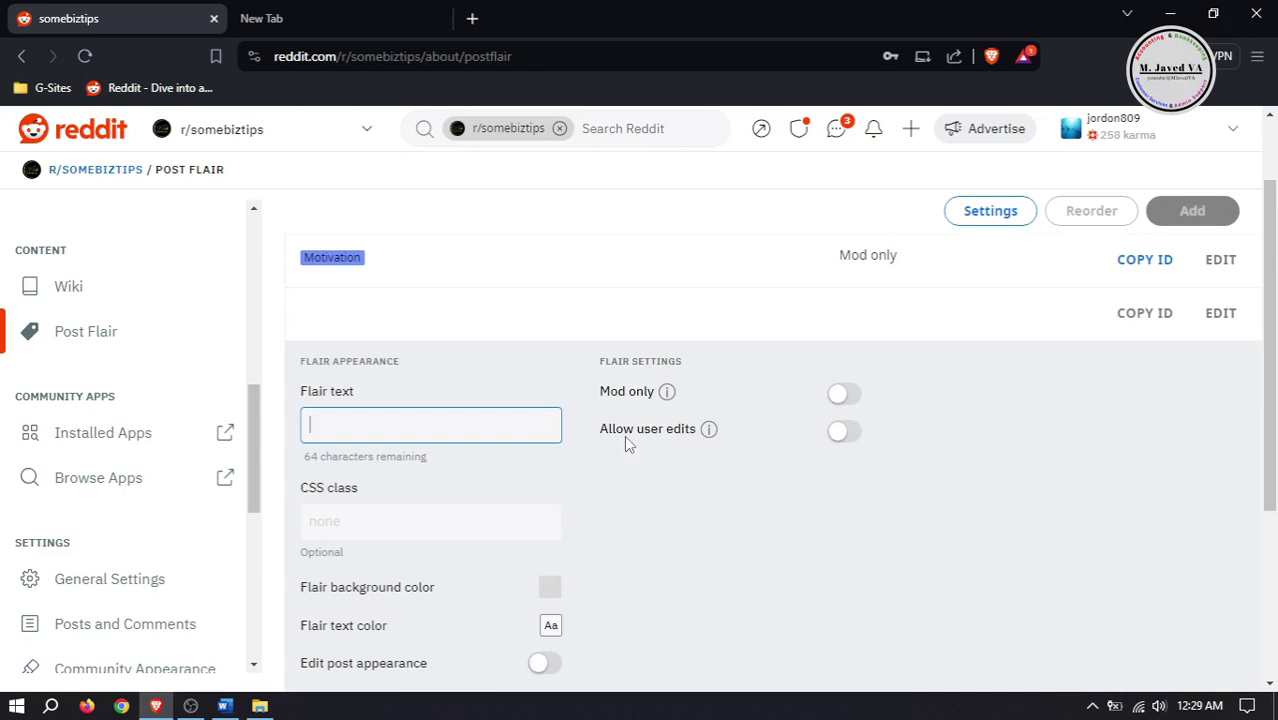
{"action": "type", "text": "Q"}
{"action": "type", "text": "uickBooks"}
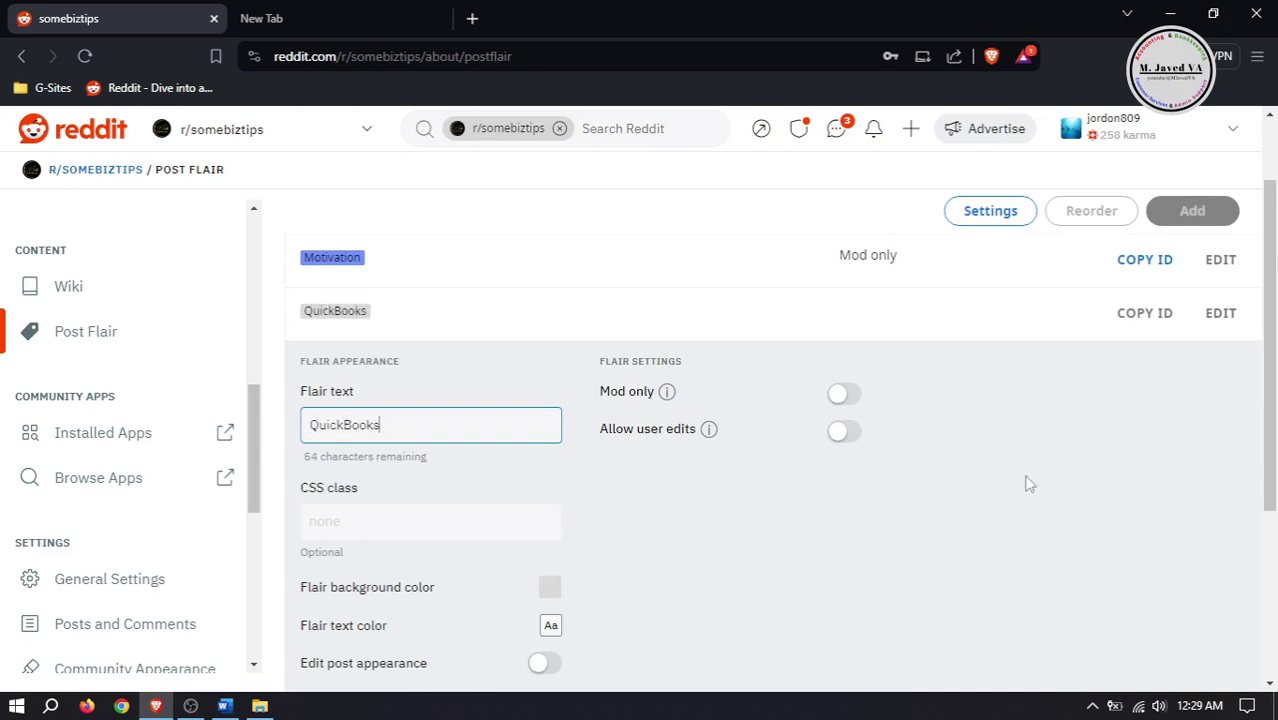
{"action": "scroll", "coordinate": [1274, 360], "scroll_direction": "down", "scroll_amount": 2}
{"action": "scroll", "coordinate": [944, 453], "scroll_direction": "up", "scroll_amount": 1}
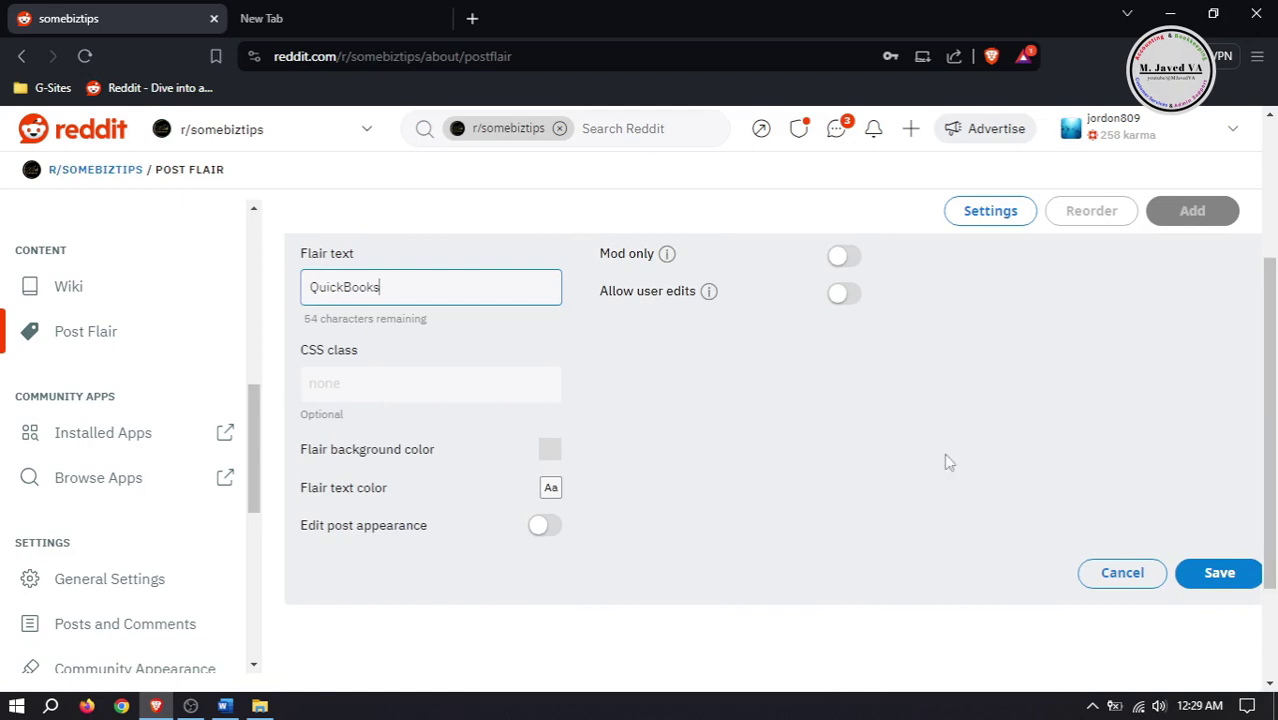
{"action": "left_click", "coordinate": [552, 458]}
{"action": "left_click", "coordinate": [525, 580]}
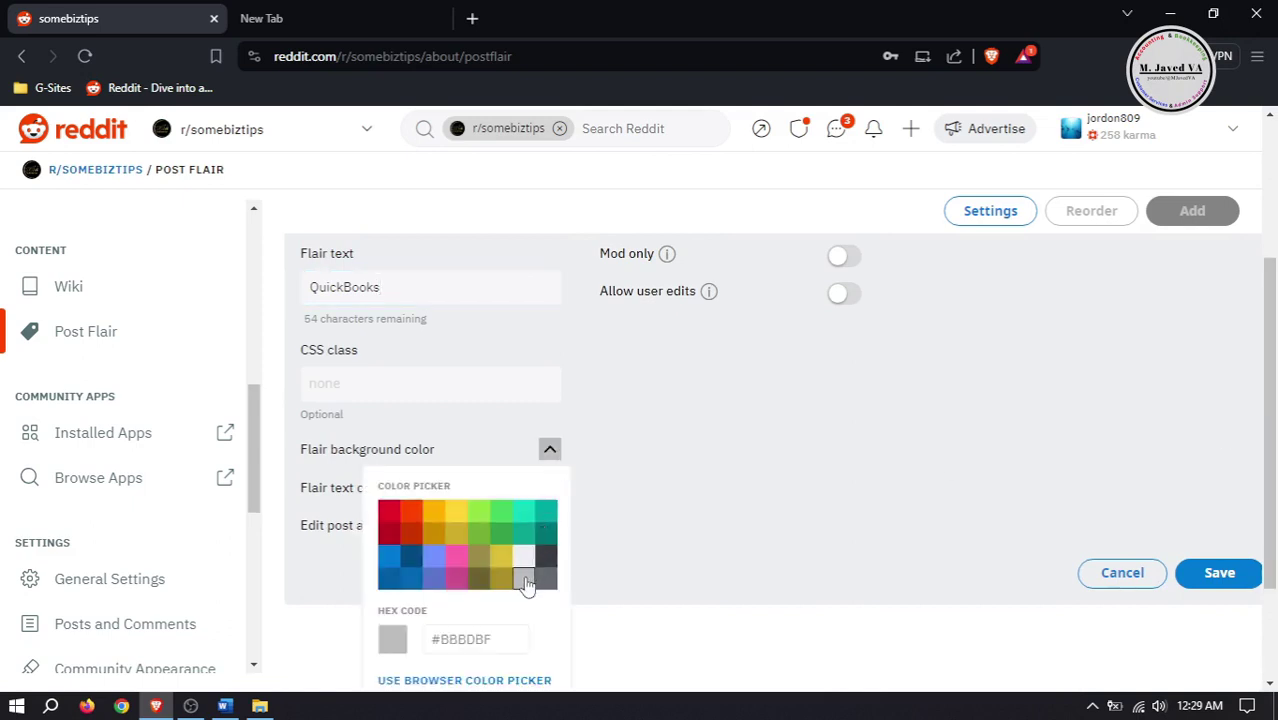
{"action": "left_click", "coordinate": [641, 491]}
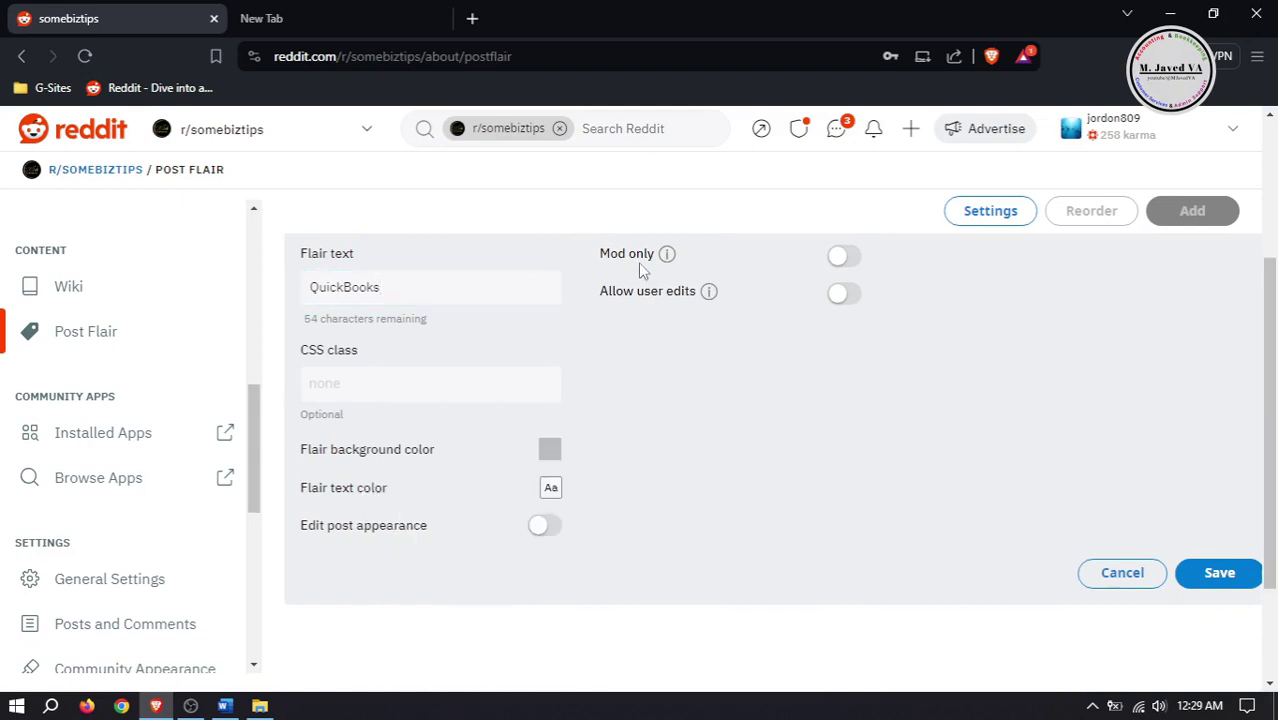
Make the QuickBooks flair mod-only, without user editing, and save it.
{"action": "left_click", "coordinate": [840, 256]}
{"action": "scroll", "coordinate": [549, 385], "scroll_direction": "up", "scroll_amount": 1}
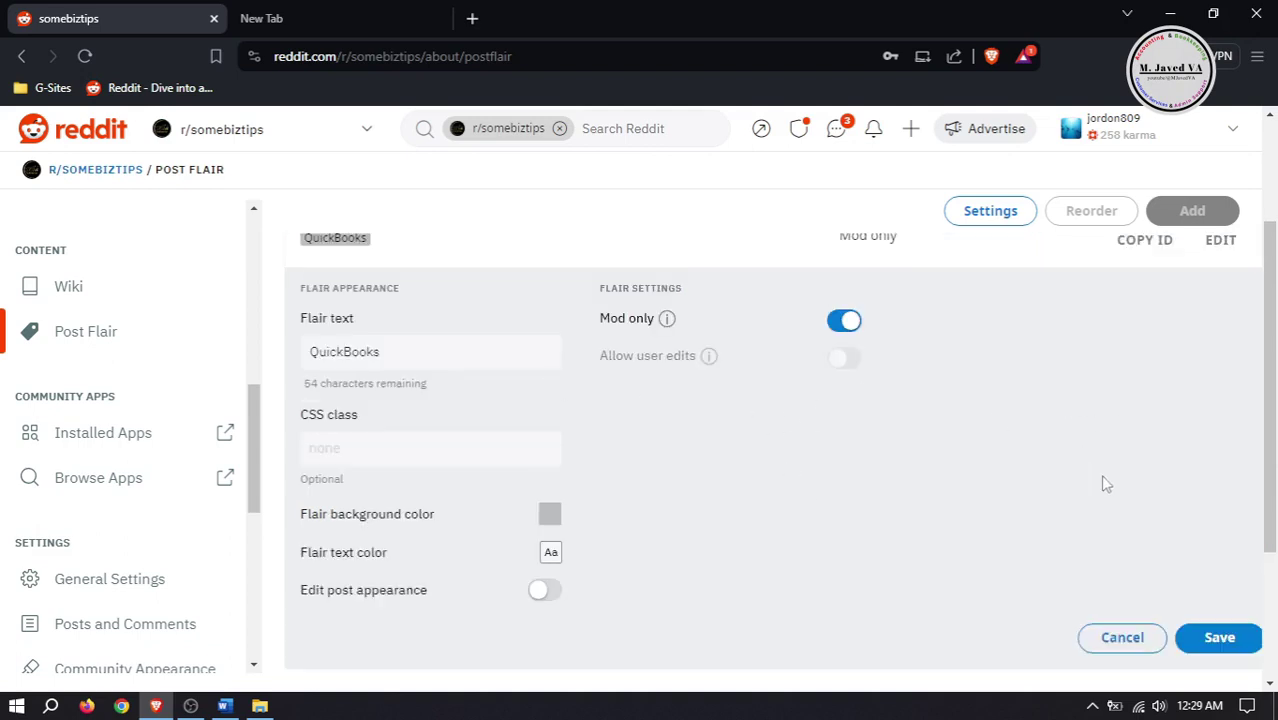
{"action": "left_click", "coordinate": [843, 320]}
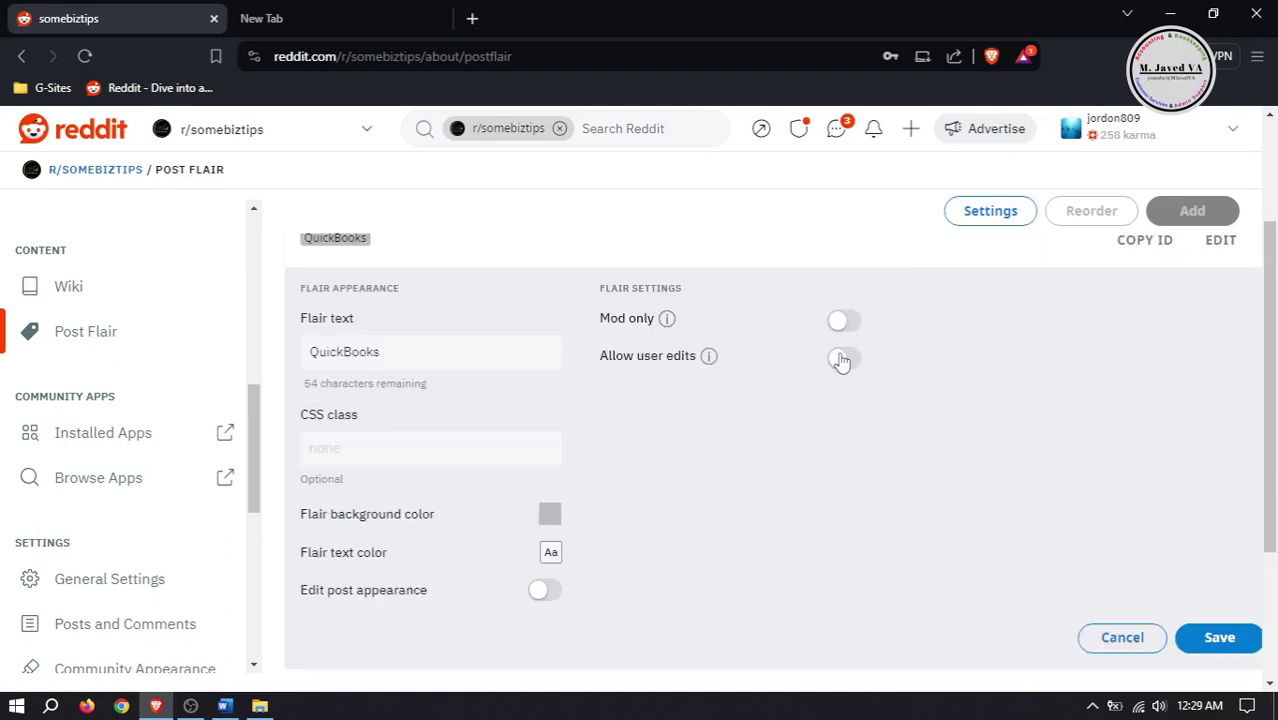
{"action": "left_click", "coordinate": [842, 360]}
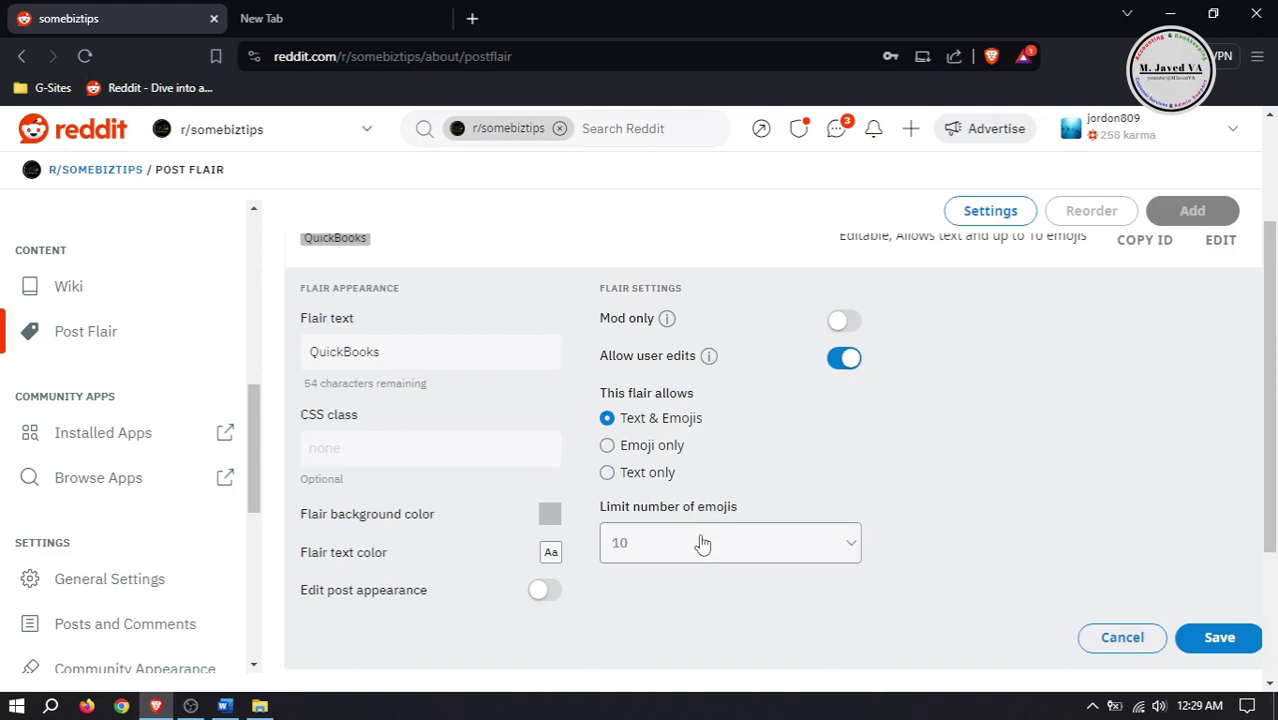
{"action": "left_click", "coordinate": [845, 358]}
{"action": "left_click", "coordinate": [843, 320]}
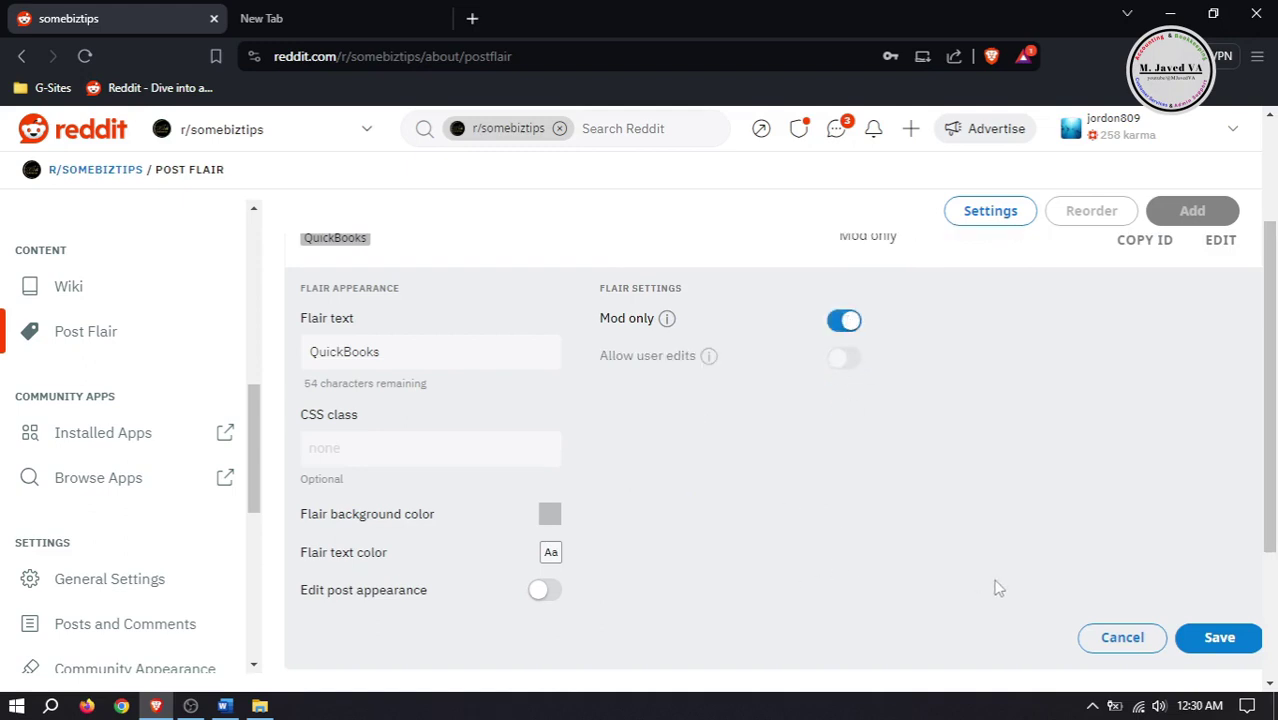
{"action": "left_click", "coordinate": [1218, 638]}
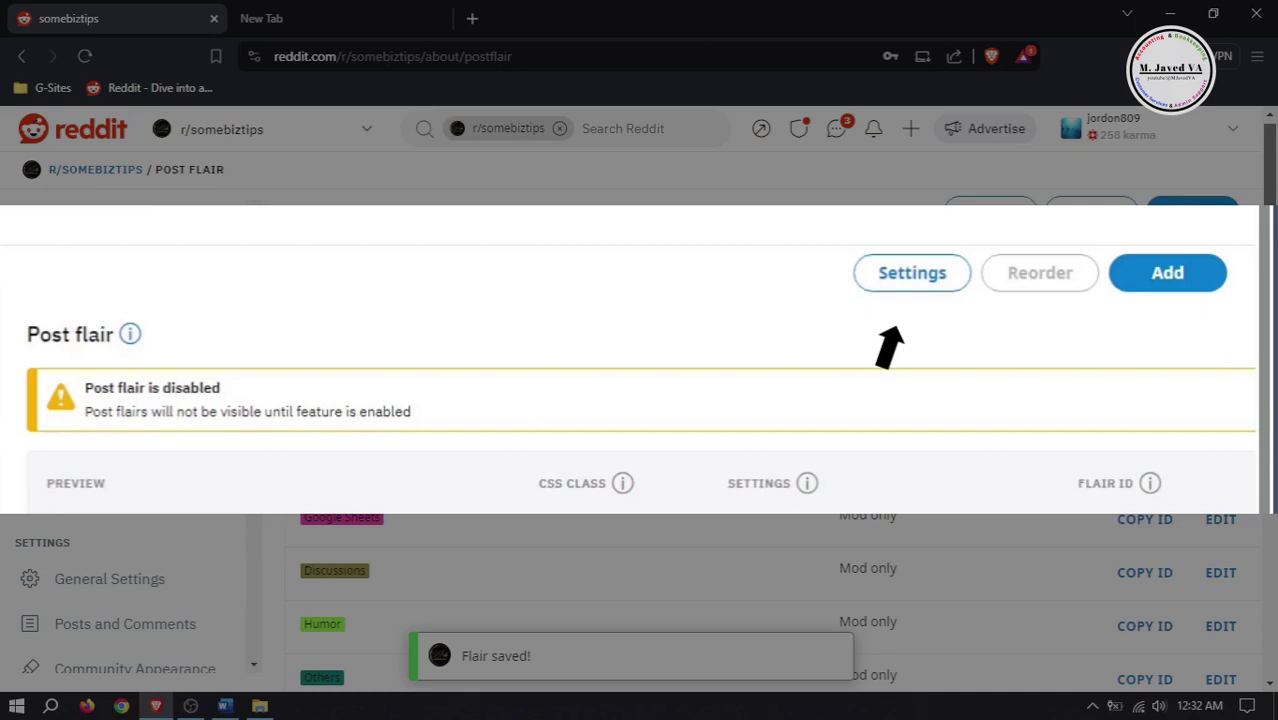
Open and close the post flair settings, then return to the r/somebiztips main page.
{"action": "left_click", "coordinate": [994, 215]}
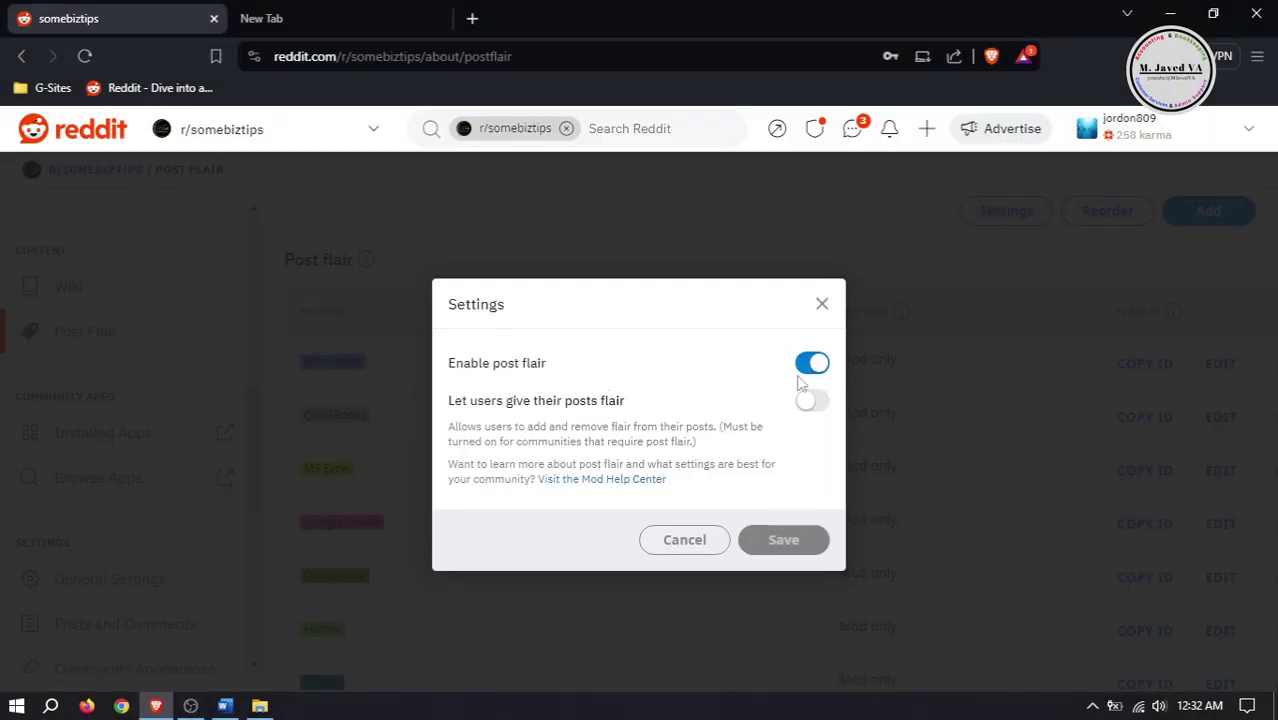
{"action": "left_click", "coordinate": [821, 305]}
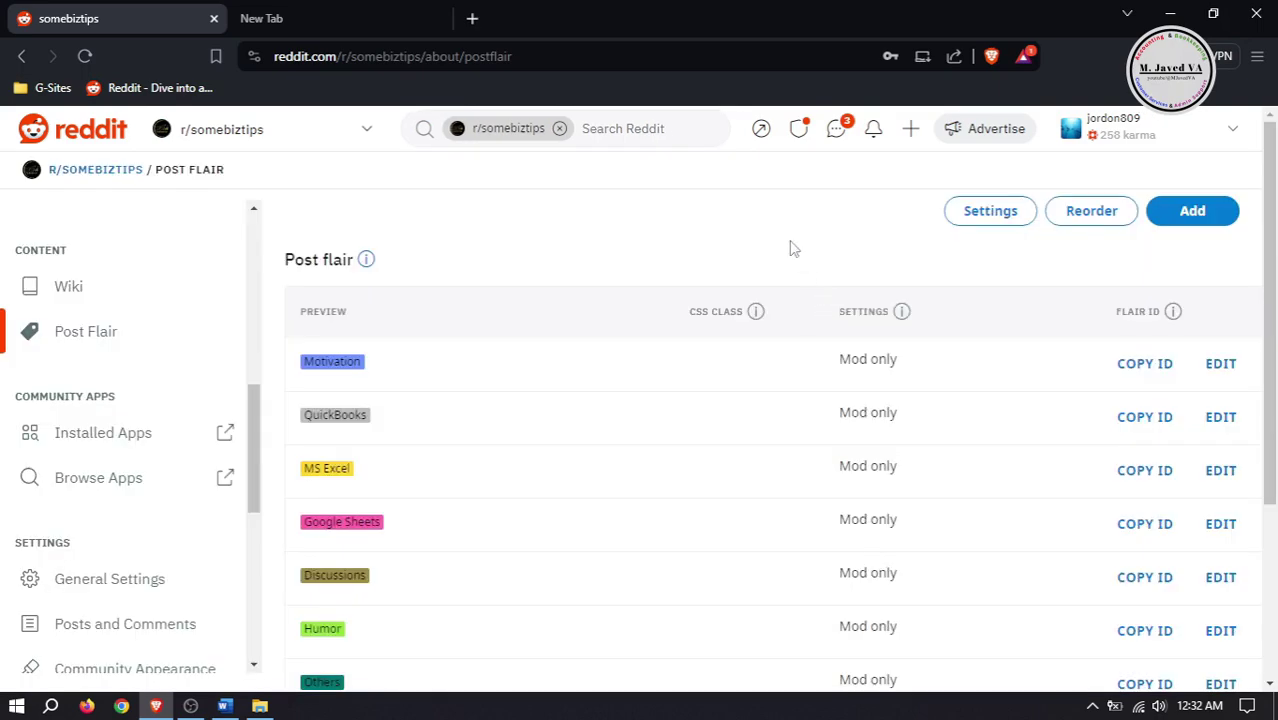
{"action": "left_click", "coordinate": [88, 172]}
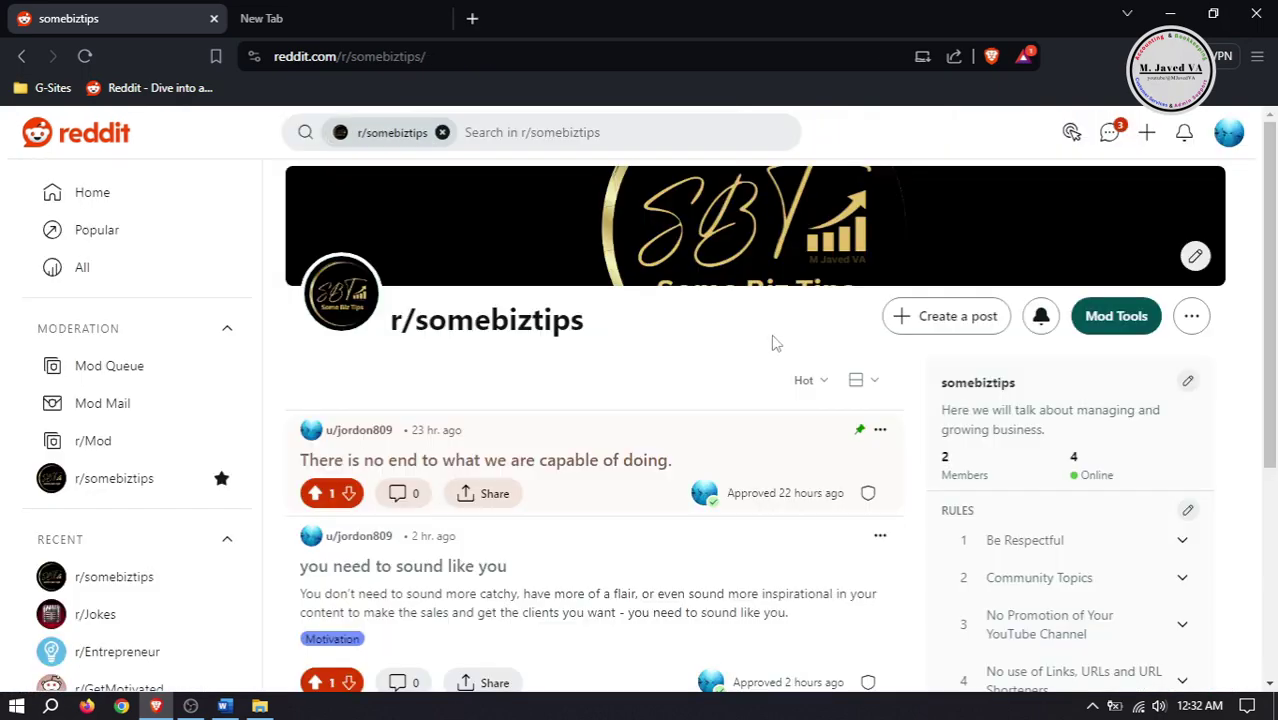
Add a Post flair sidebar widget and name it 'Sort by Topic'.
{"action": "mouse_move", "coordinate": [1274, 232]}
{"action": "left_mouse_down"}
{"action": "mouse_move", "coordinate": [1218, 379]}
{"action": "mouse_move", "coordinate": [1235, 533]}
{"action": "left_mouse_up"}
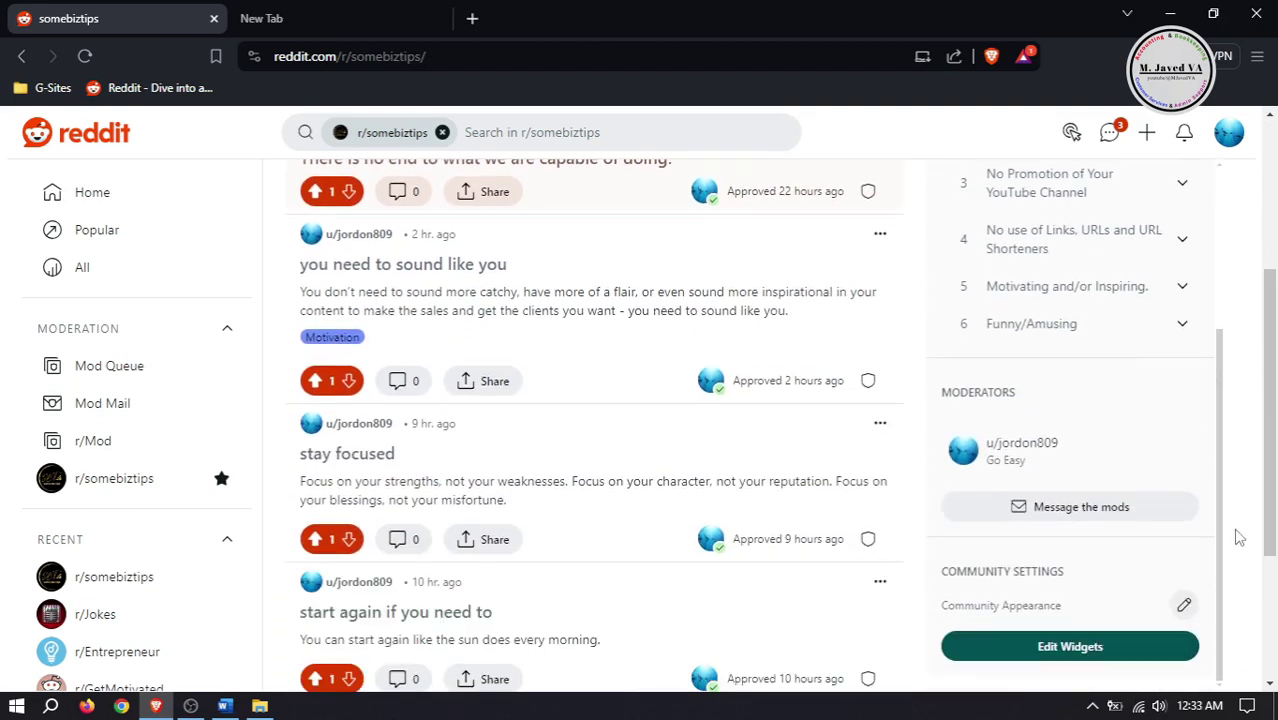
{"action": "left_click", "coordinate": [1087, 648]}
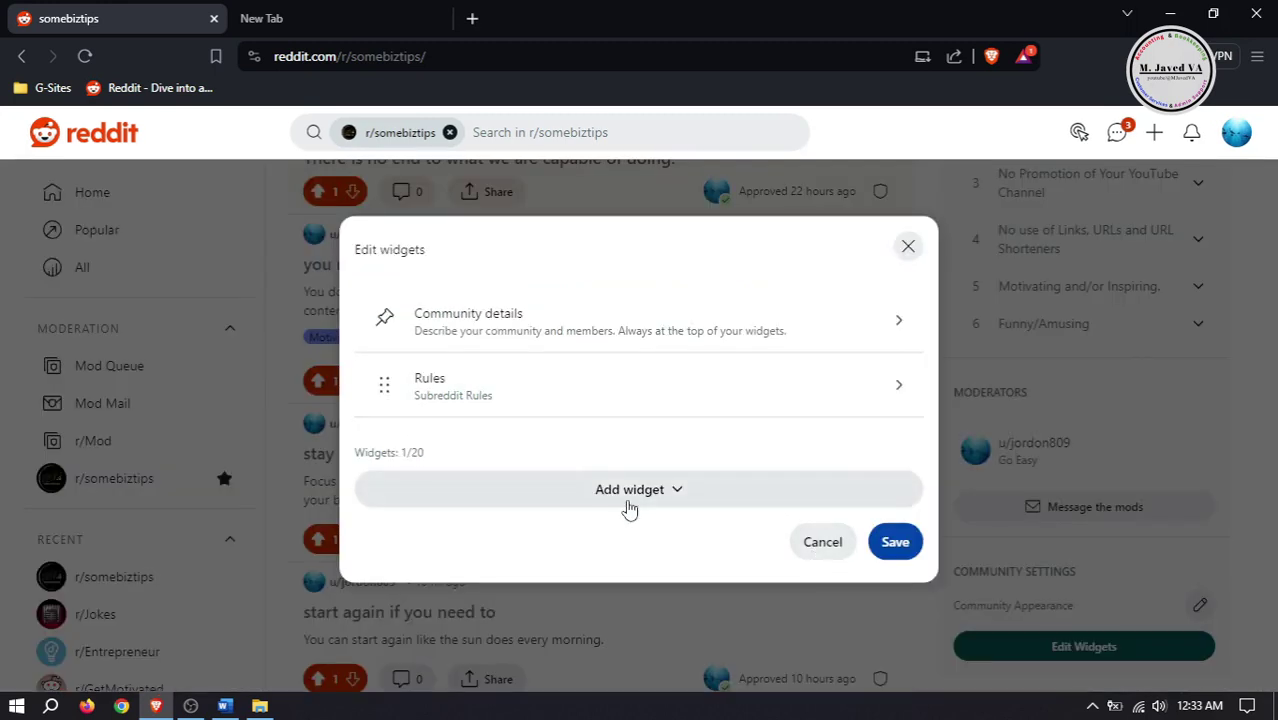
{"action": "left_click", "coordinate": [627, 503]}
{"action": "scroll", "coordinate": [500, 390], "scroll_direction": "down", "scroll_amount": 3}
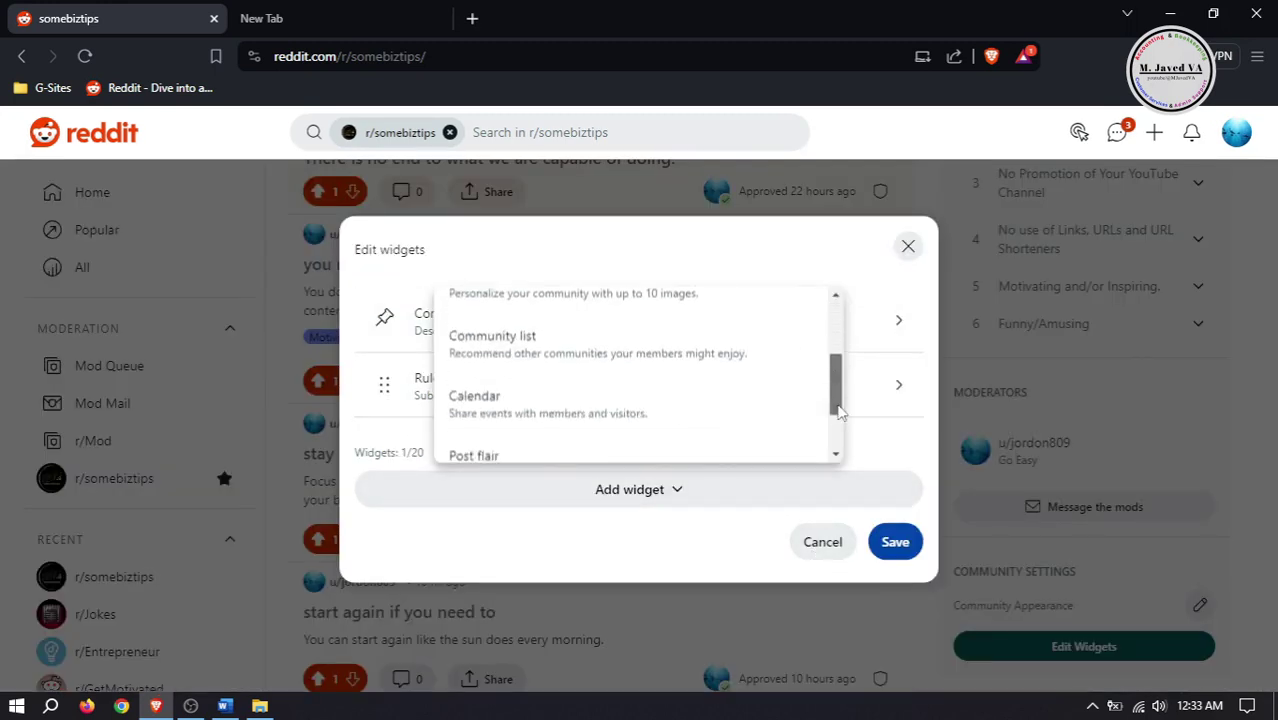
{"action": "scroll", "coordinate": [481, 390], "scroll_direction": "down", "scroll_amount": 2}
{"action": "left_click", "coordinate": [481, 388]}
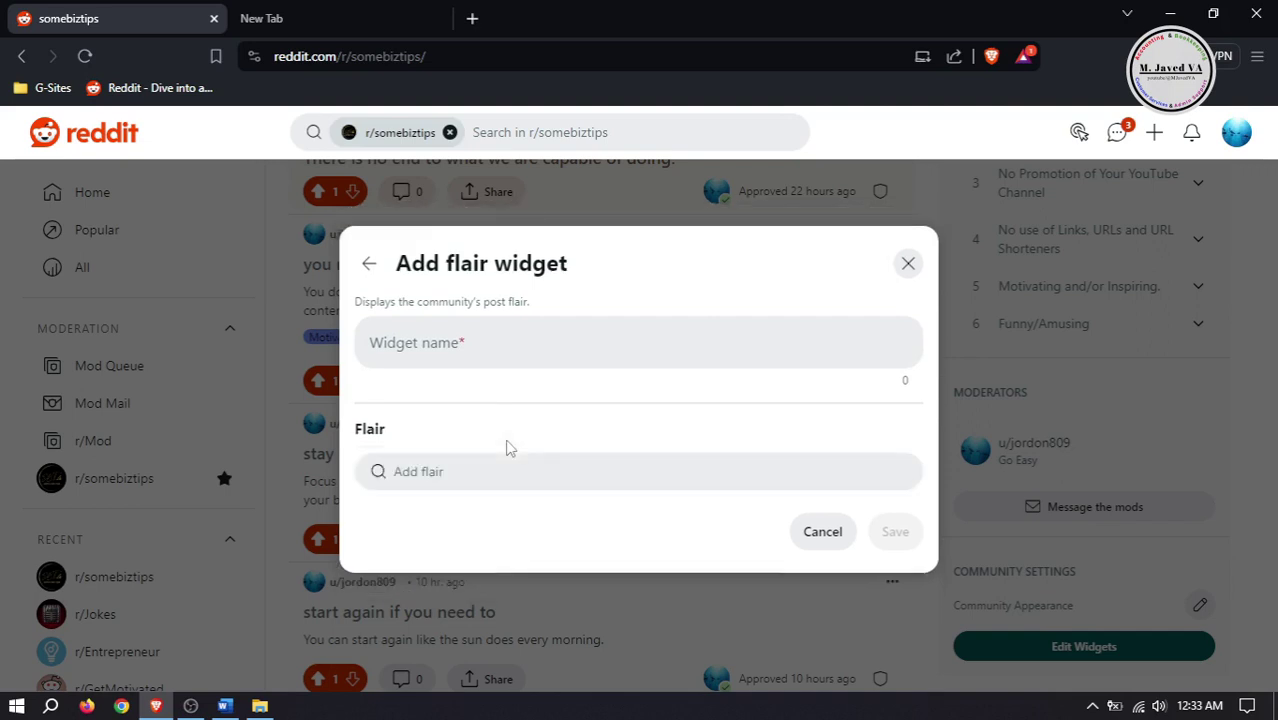
{"action": "left_click", "coordinate": [498, 338]}
{"action": "type", "text": "Sort by Topic"}
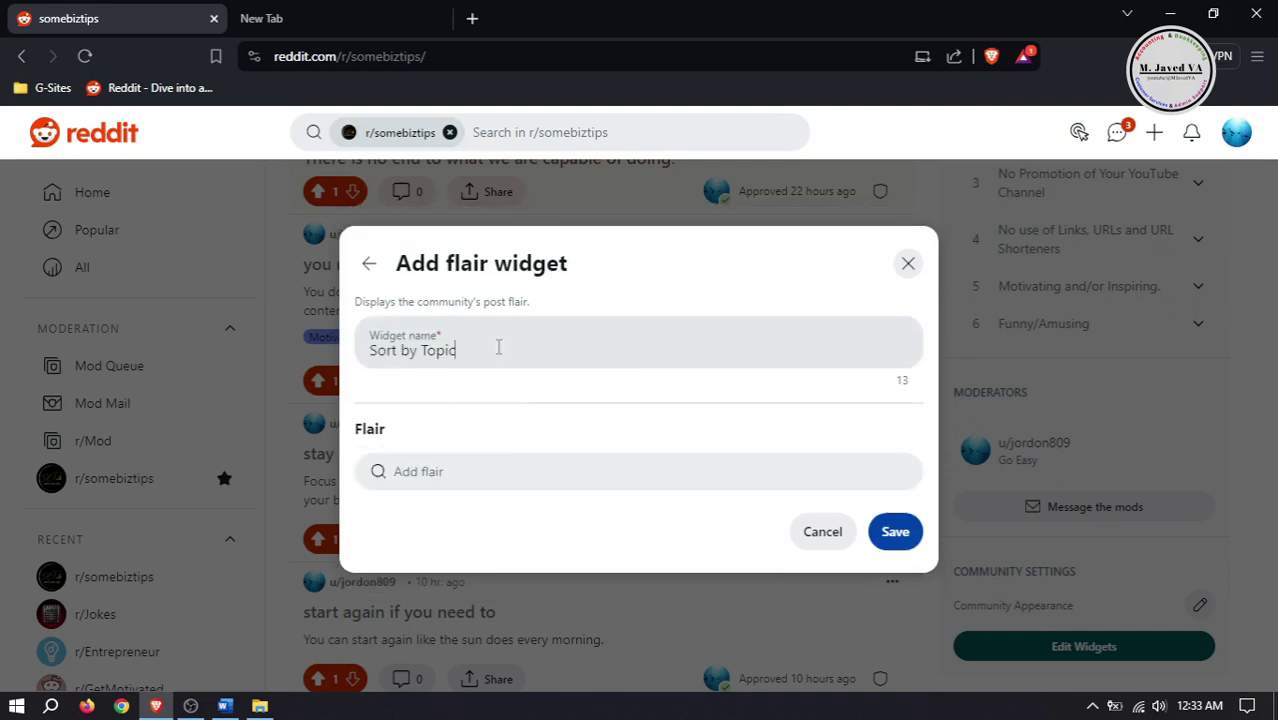
Add Motivation, MS Excel, QuickBooks, Google Sheets, Discussions, Humor and Others, then save the widget.
{"action": "left_click", "coordinate": [519, 476]}
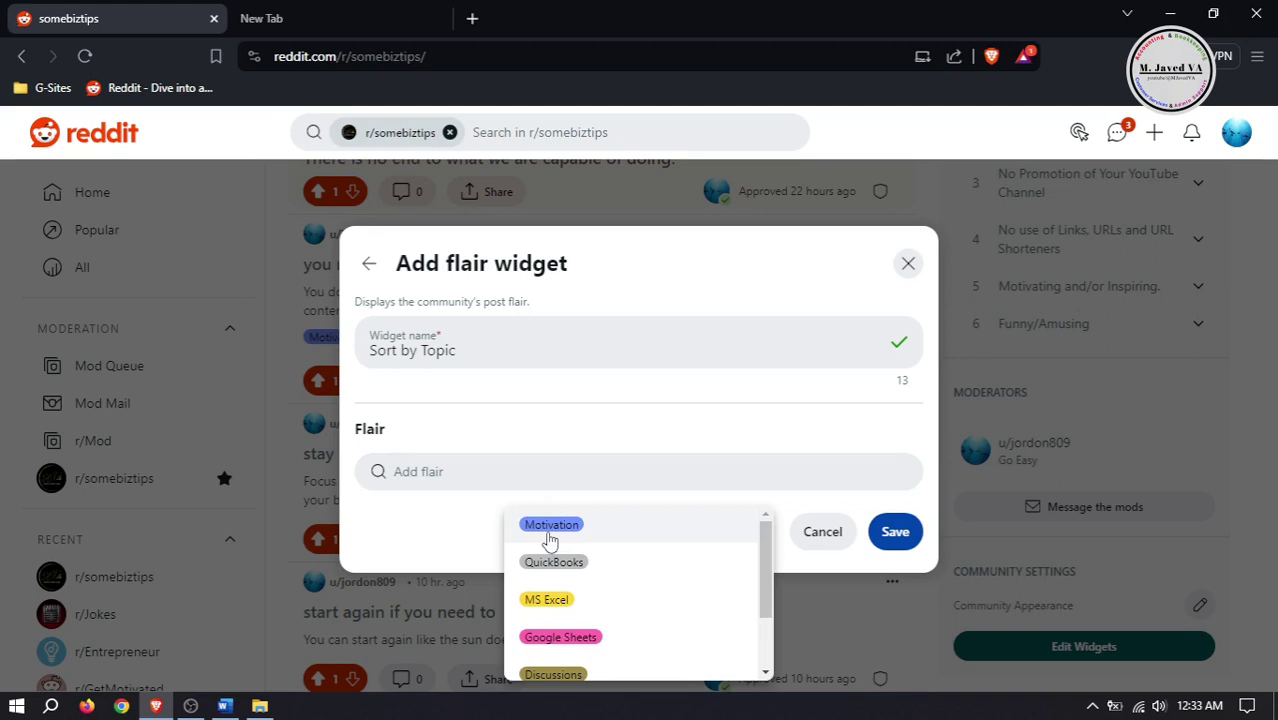
{"action": "left_click", "coordinate": [551, 530]}
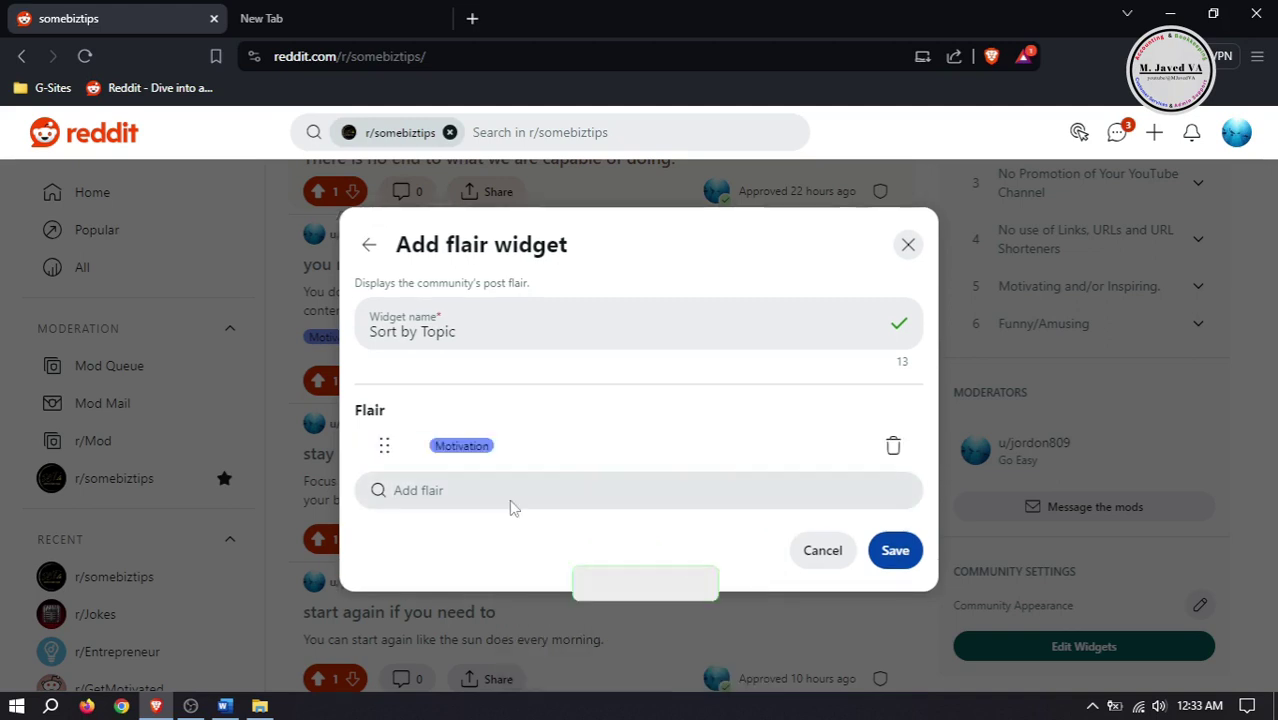
{"action": "left_click", "coordinate": [556, 581]}
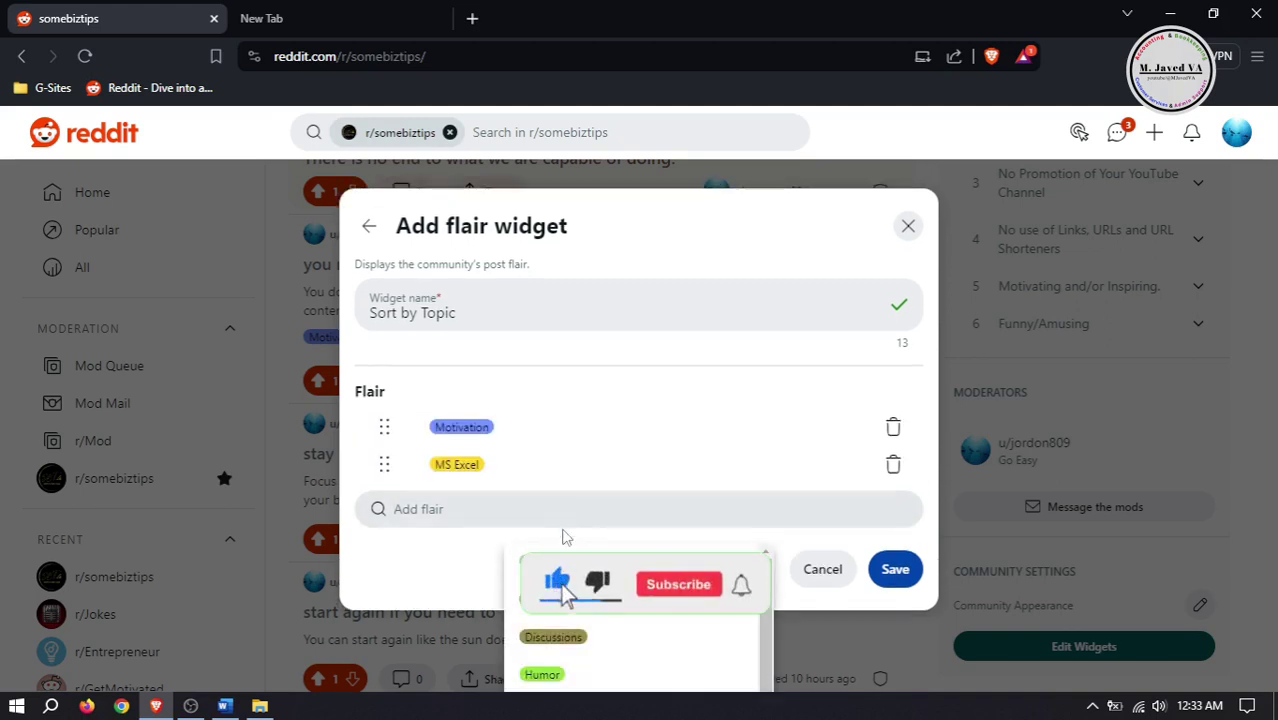
{"action": "left_click", "coordinate": [703, 592]}
{"action": "left_click", "coordinate": [578, 618]}
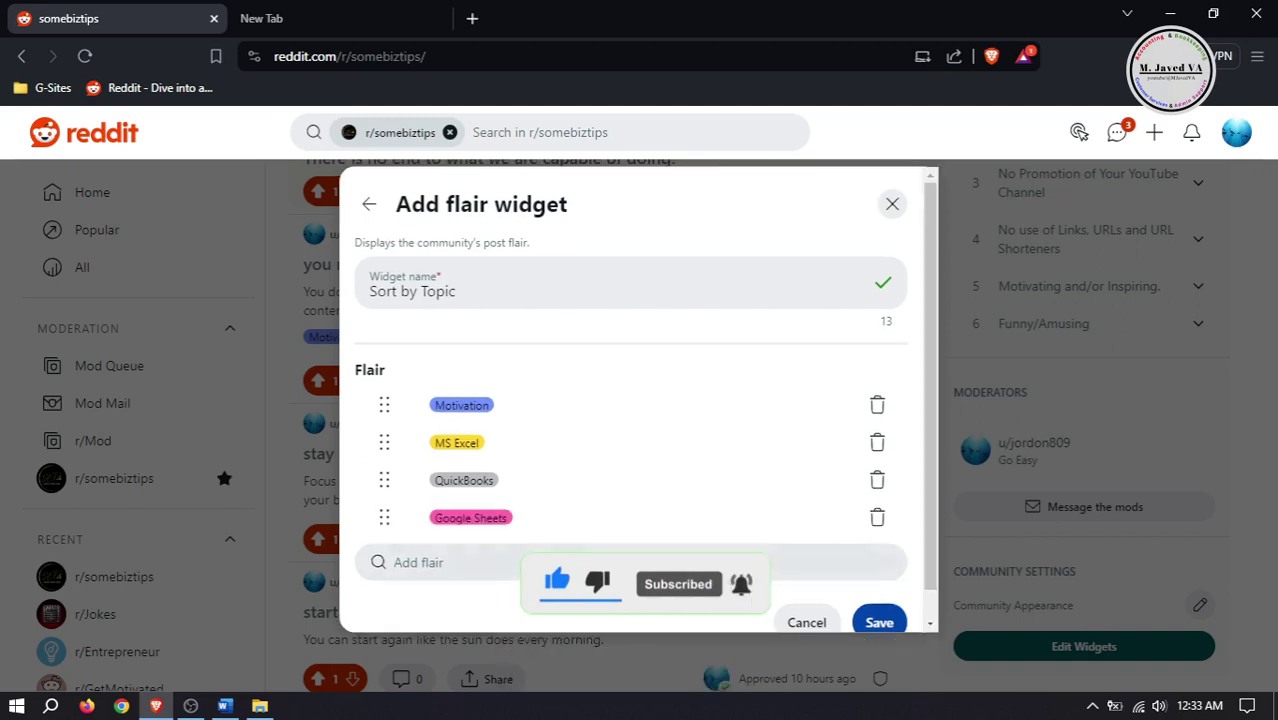
{"action": "left_click", "coordinate": [578, 618]}
{"action": "left_click", "coordinate": [558, 652]}
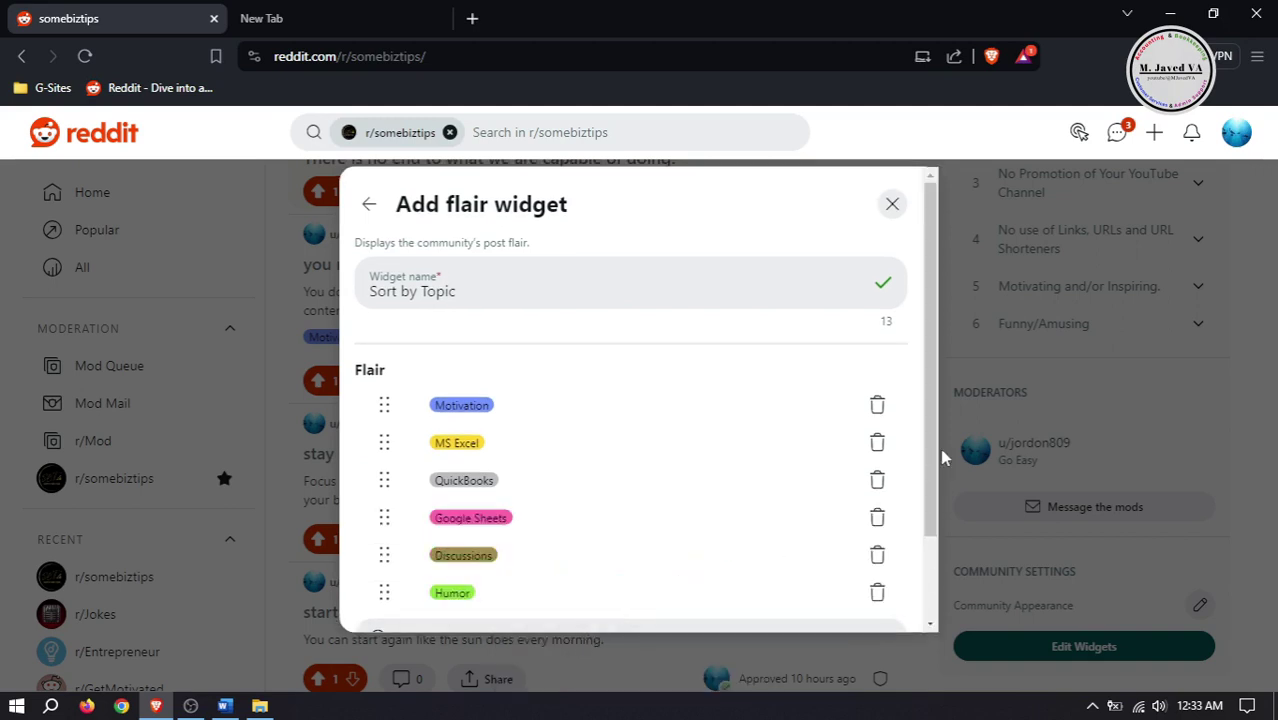
{"action": "scroll", "coordinate": [930, 500], "scroll_direction": "down", "scroll_amount": 2}
{"action": "left_click", "coordinate": [665, 531]}
{"action": "left_click", "coordinate": [522, 600]}
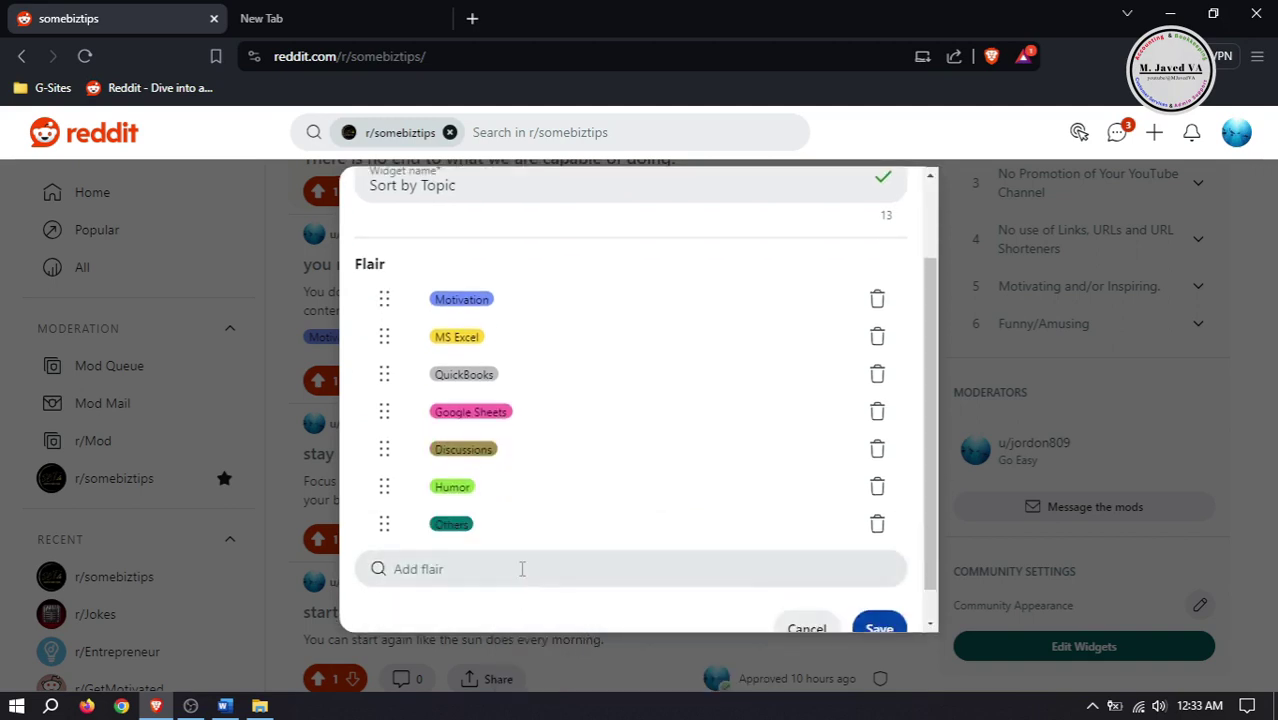
{"action": "left_click", "coordinate": [515, 568]}
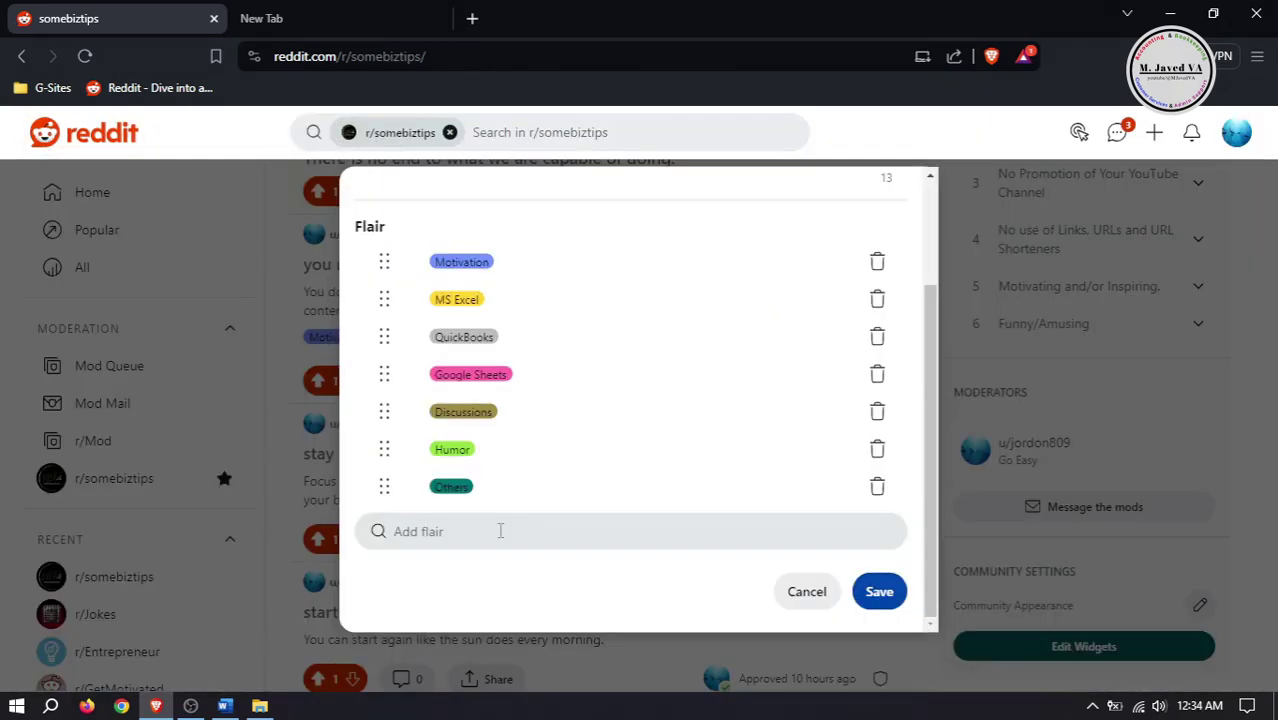
{"action": "left_click", "coordinate": [878, 592]}
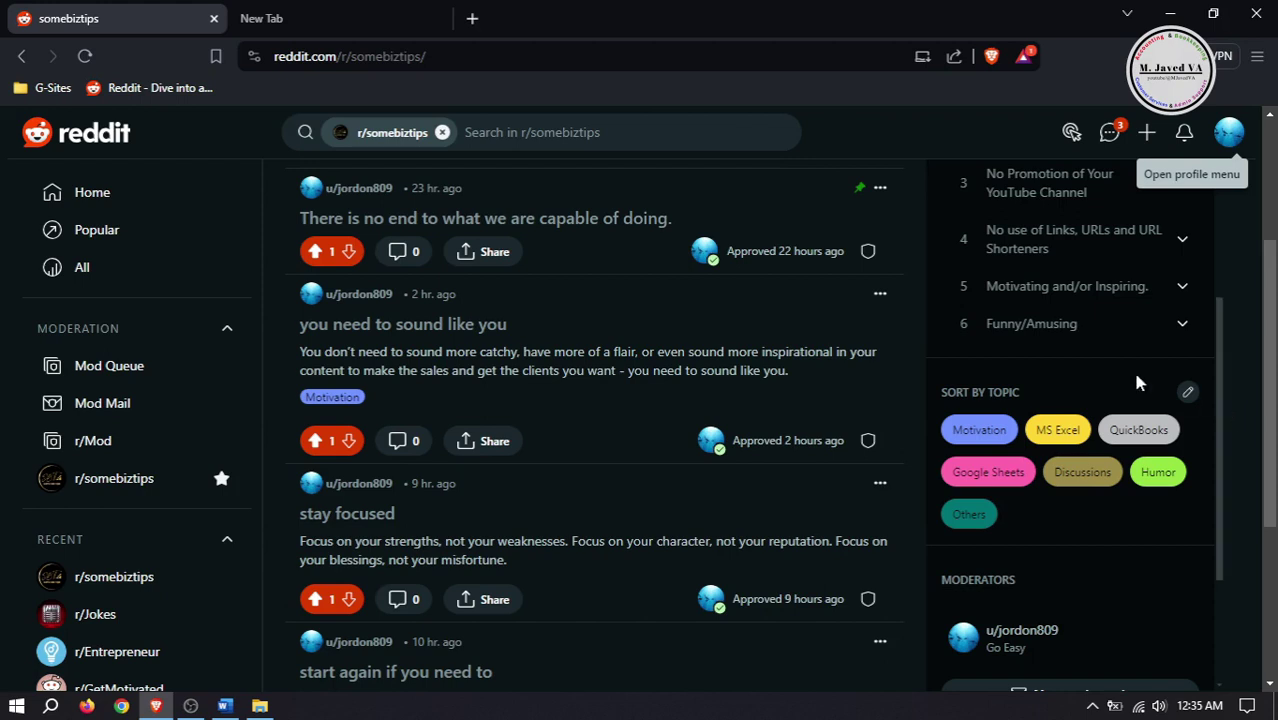
Choose the Motivation flair in the Sort by Topic widget to filter the feed.
{"action": "left_click", "coordinate": [976, 434]}
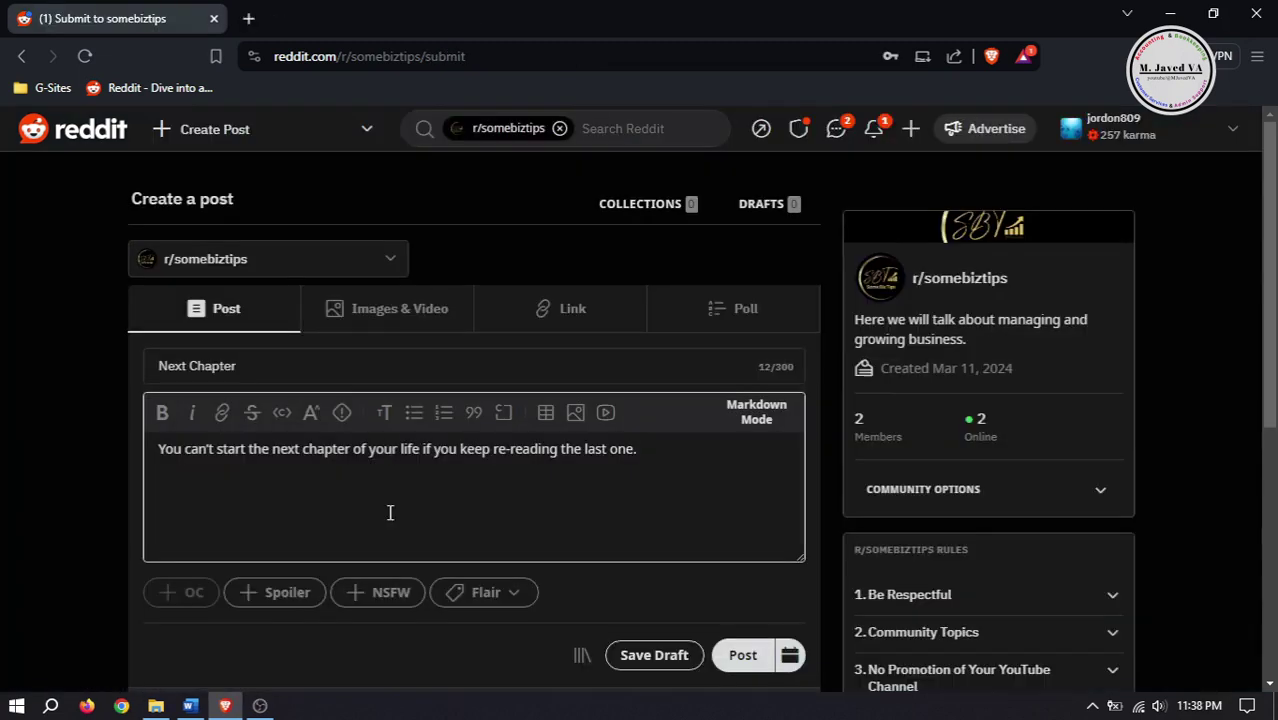
Apply the Motivation flair to the 'Next Chapter' draft and post it.
{"action": "left_click", "coordinate": [500, 594]}
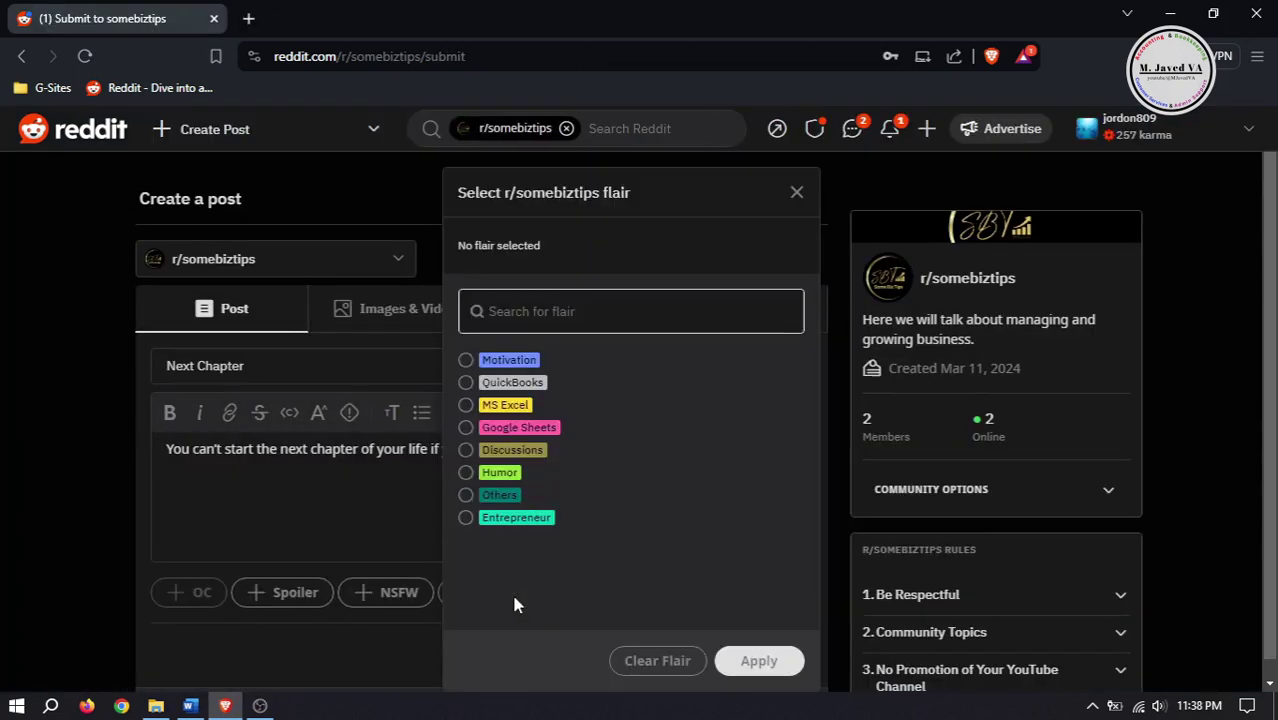
{"action": "left_click", "coordinate": [502, 362]}
{"action": "left_click", "coordinate": [758, 660]}
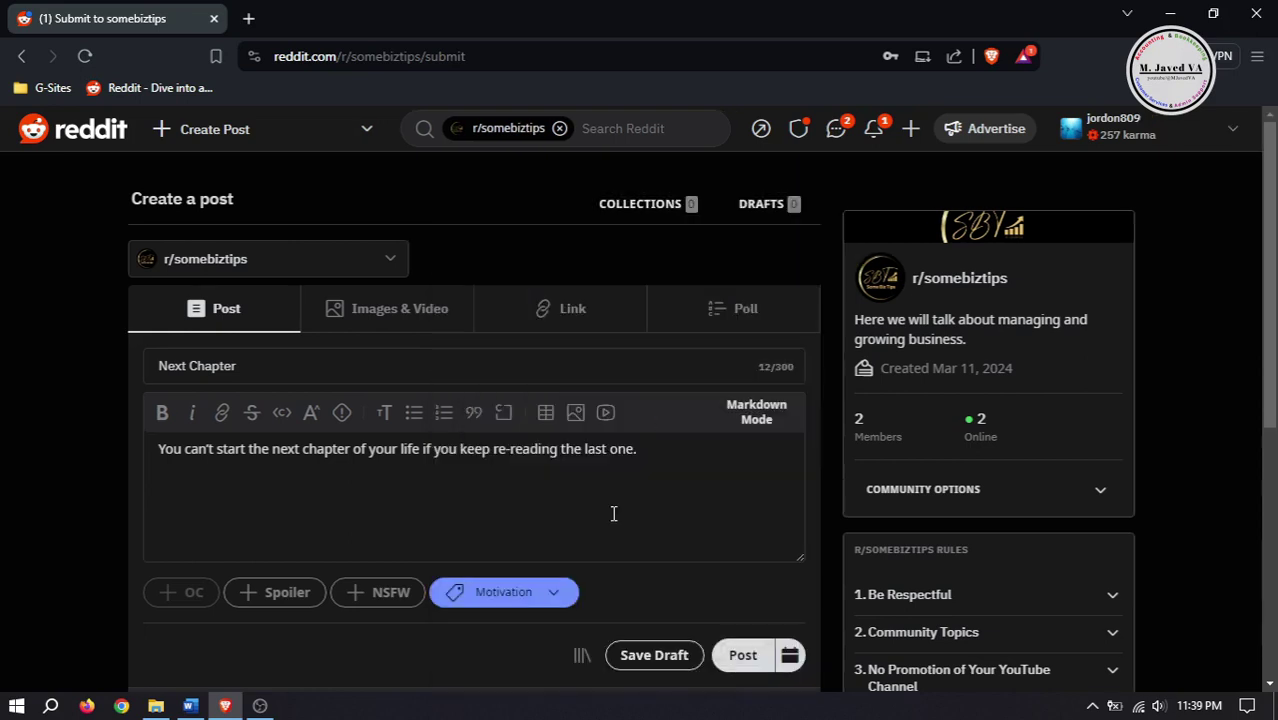
{"action": "left_click", "coordinate": [740, 656]}
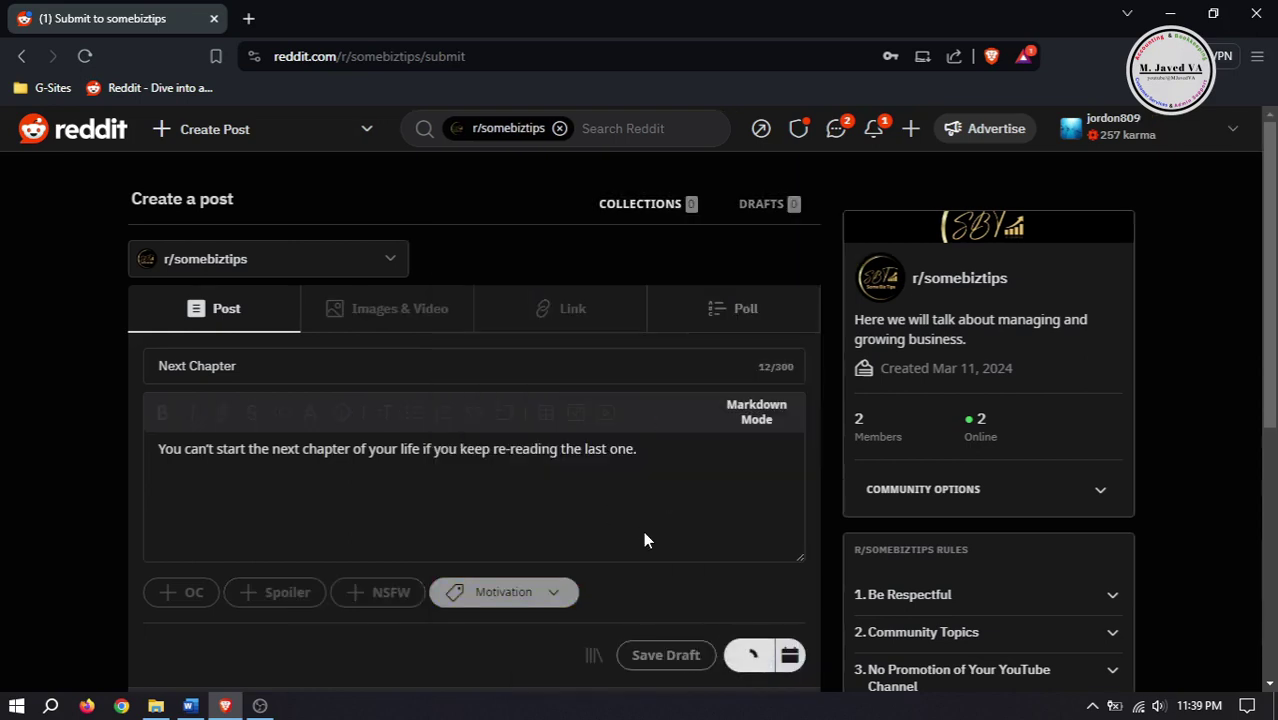